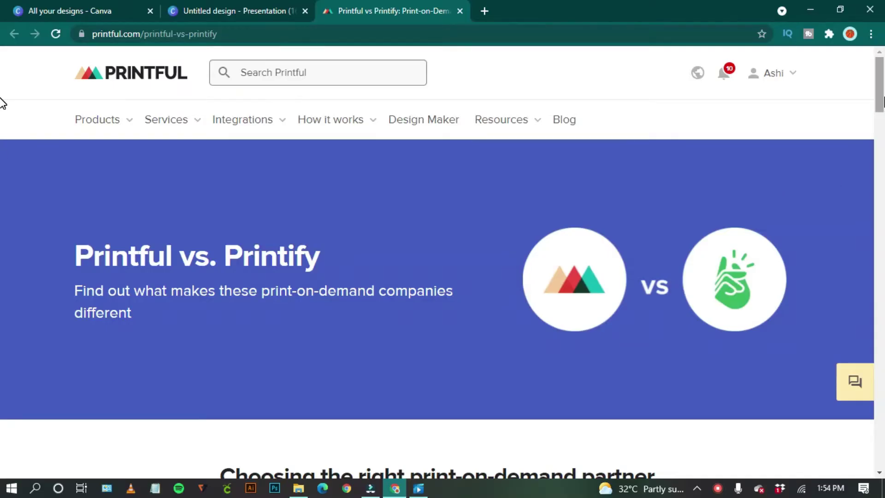
Step: Read through the Printful vs. Printify comparison page, including the What is Printful? and What is Printify? sections
scroll(1, 102, down, 1)
scroll(617, 247, down, 3)
scroll(617, 249, down, 10)
drag(880, 181, 883, 356)
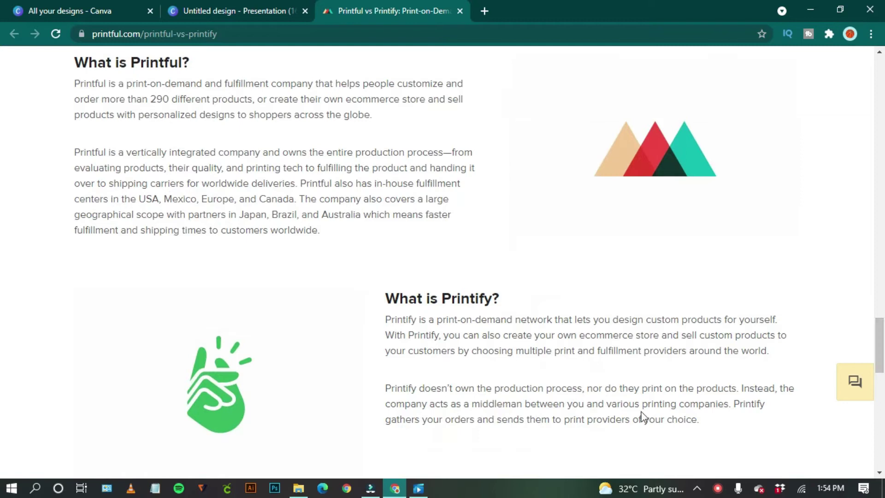
drag(611, 404, 729, 410)
click(732, 407)
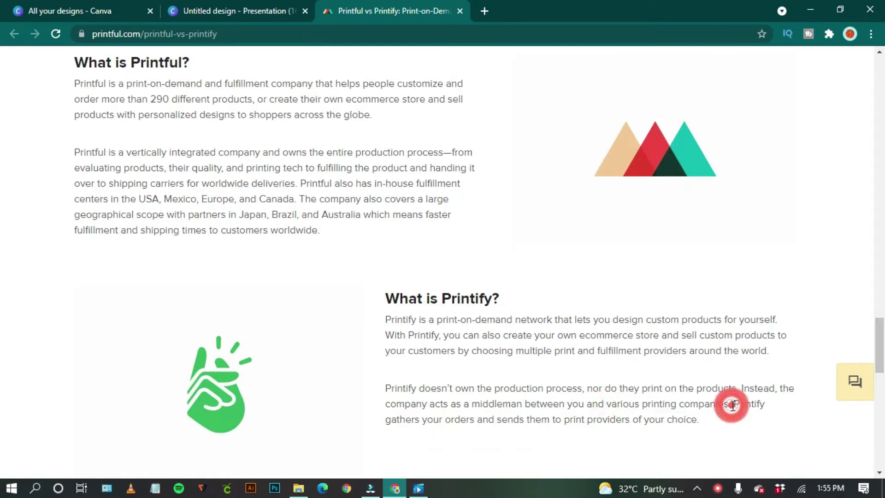
scroll(732, 407, down, 1)
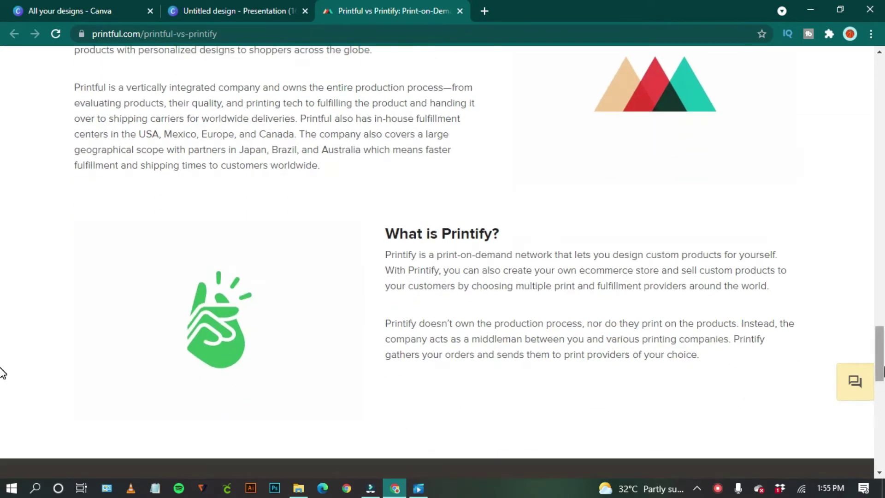
scroll(817, 357, up, 1)
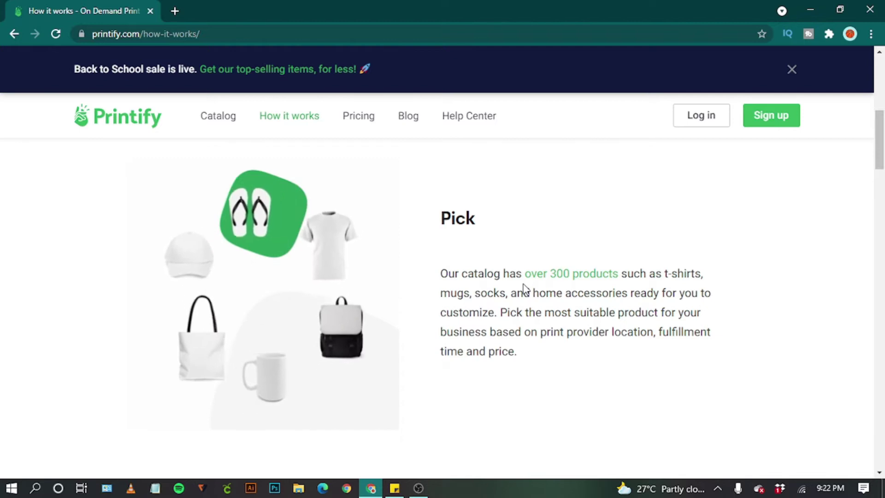
Step: Read the Pick, Customize, Sample and Publish sections of Printify's How it works page
scroll(524, 286, down, 3)
scroll(524, 283, down, 3)
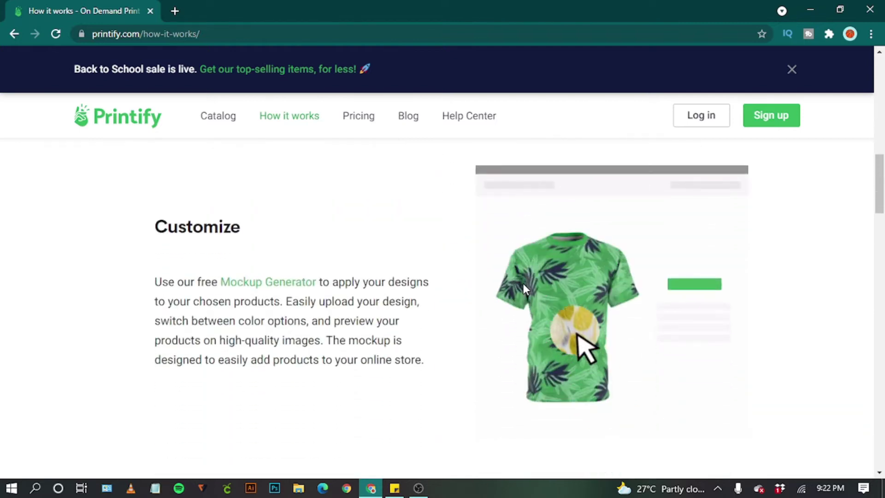
scroll(524, 286, down, 7)
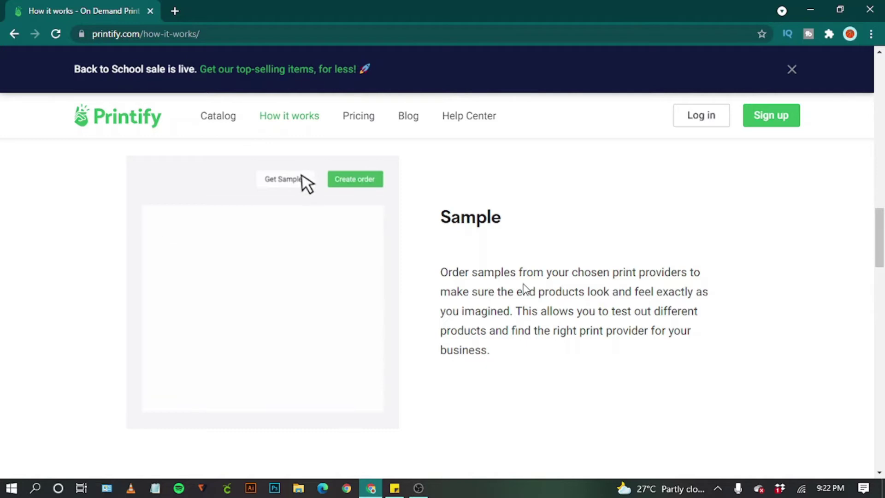
scroll(524, 289, down, 7)
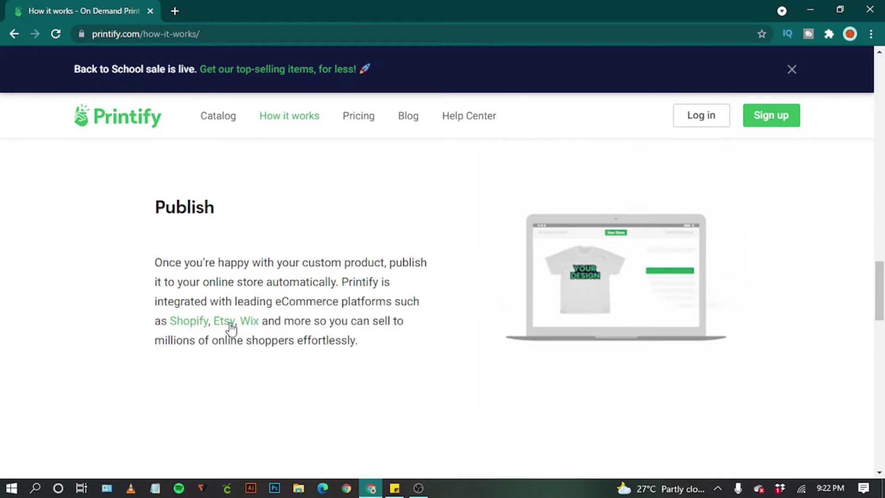
scroll(264, 328, down, 7)
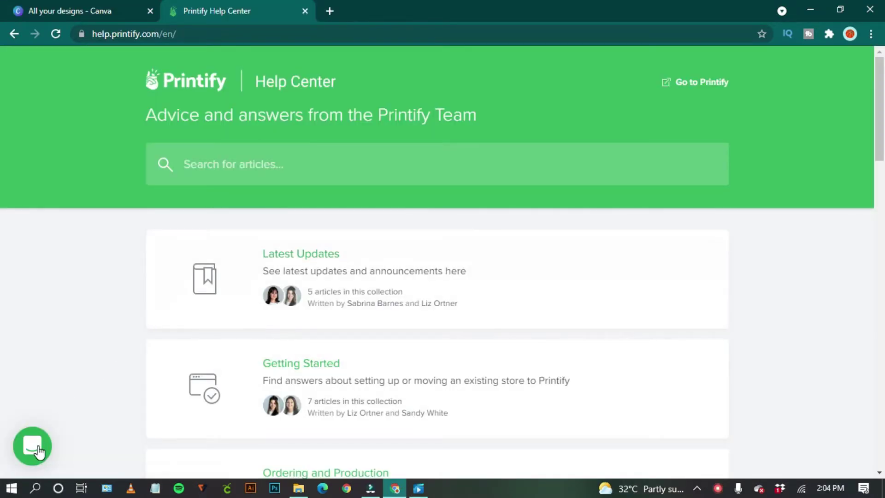
Step: Start a support chat in the Printify Help Center and choose the My Printify account (payment, routing, order approval) topic
click(33, 447)
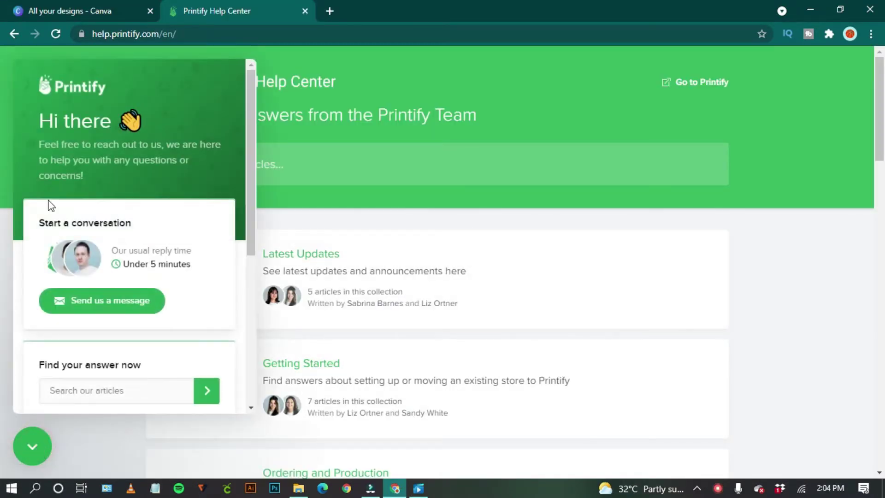
scroll(151, 271, down, 4)
click(138, 171)
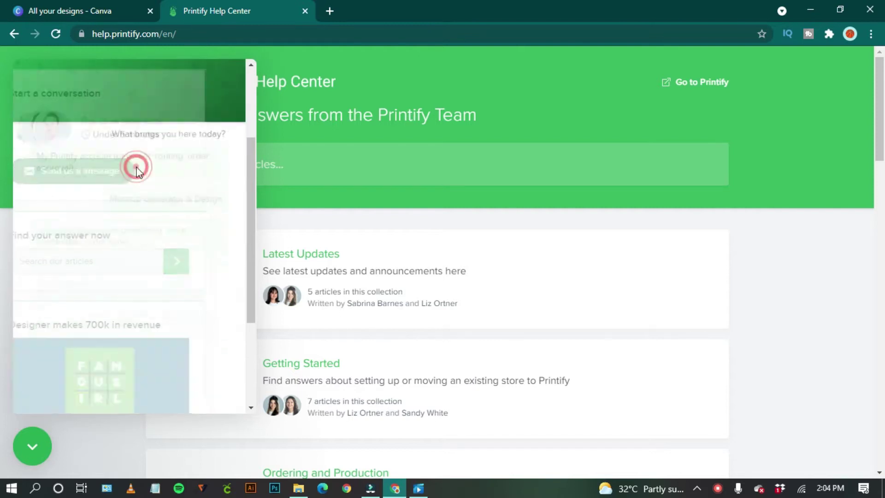
scroll(130, 358, down, 3)
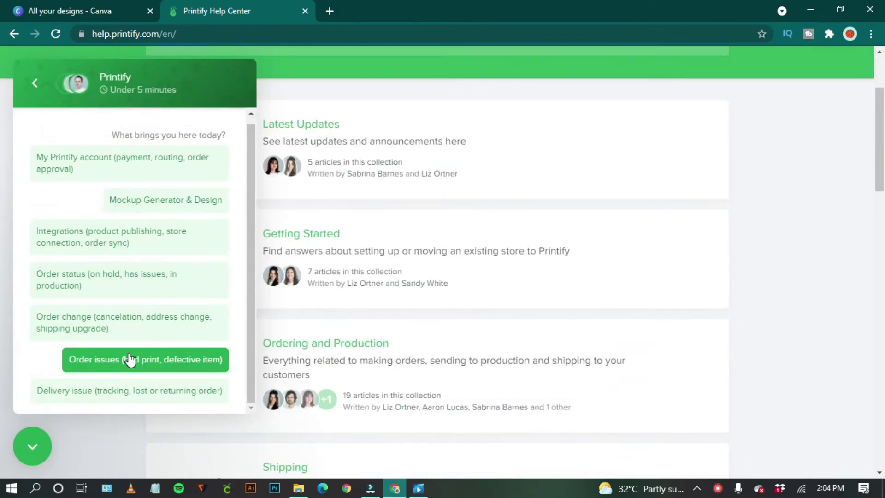
click(121, 161)
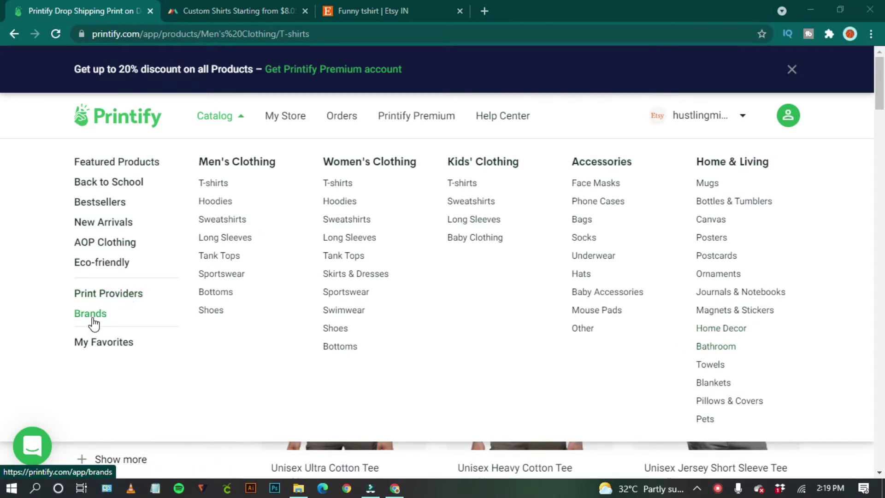
Step: Open the Men's Clothing category of the Printify catalog and look through its product types
click(223, 163)
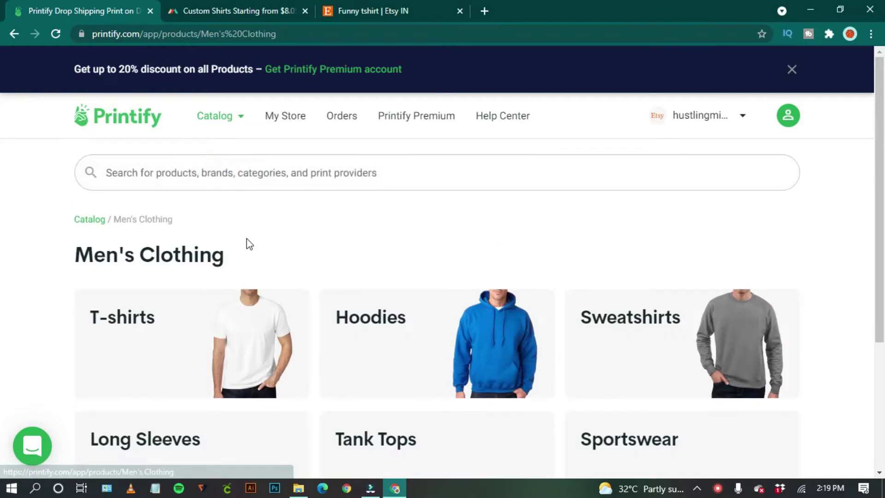
scroll(249, 244, down, 3)
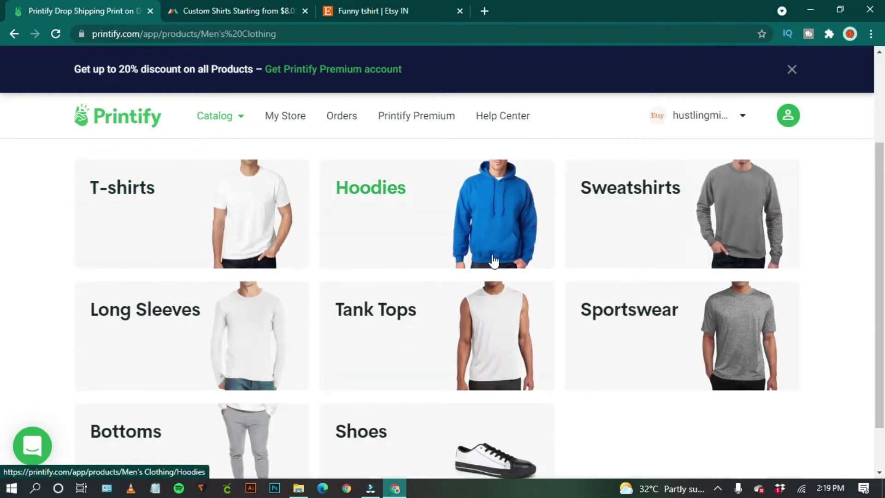
scroll(588, 250, down, 1)
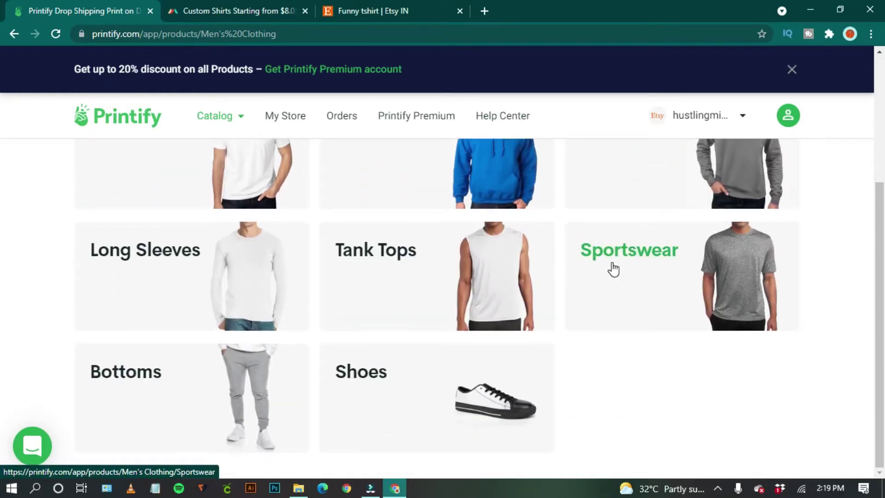
Step: Open the Accessories category of the catalog and look through its product types
mouse_move(215, 121)
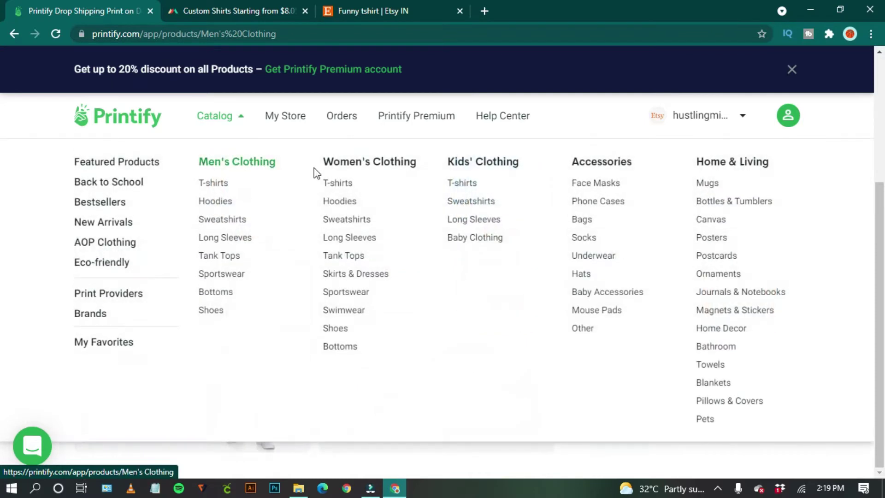
click(615, 164)
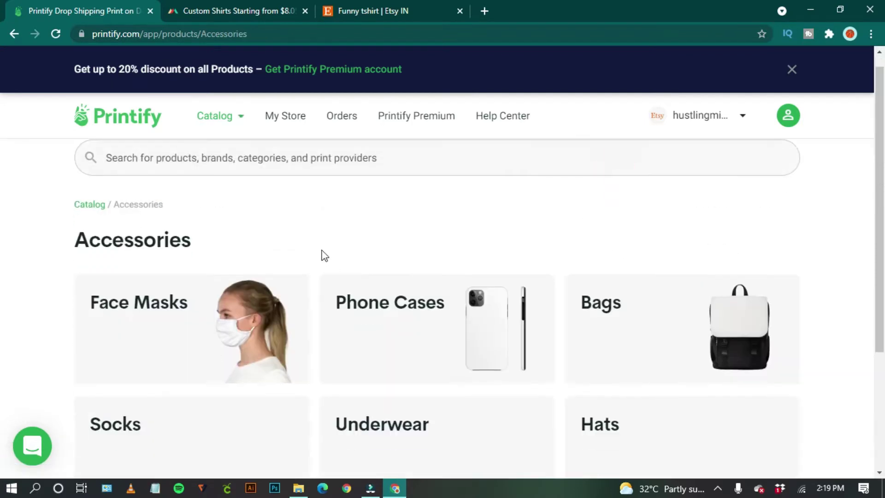
scroll(323, 253, down, 3)
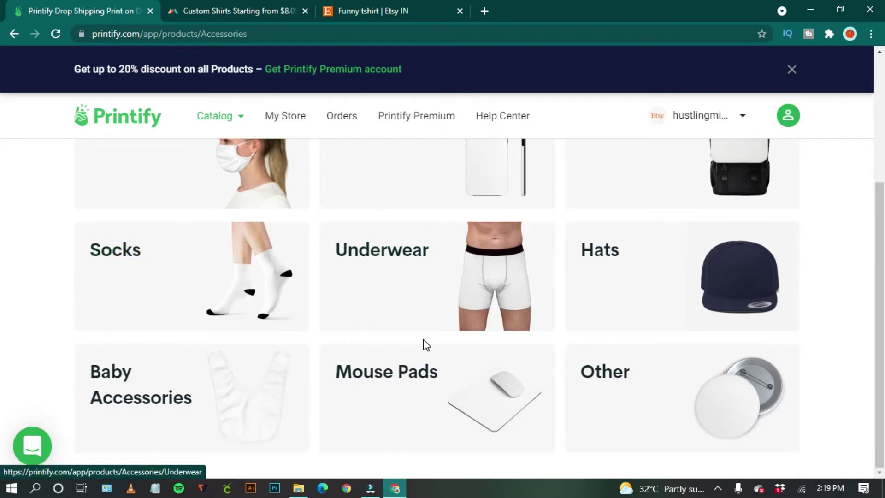
scroll(406, 341, up, 3)
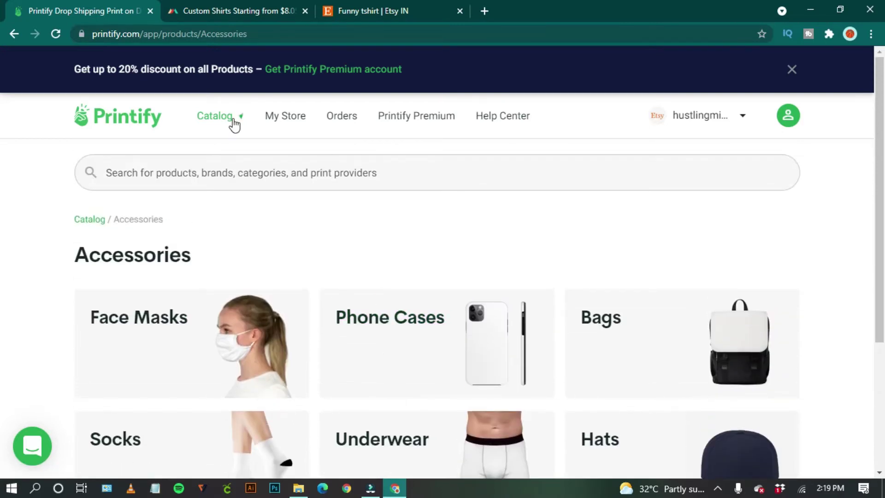
Step: Open the Home & Living category of the catalog and look through its product types
mouse_move(234, 124)
click(735, 163)
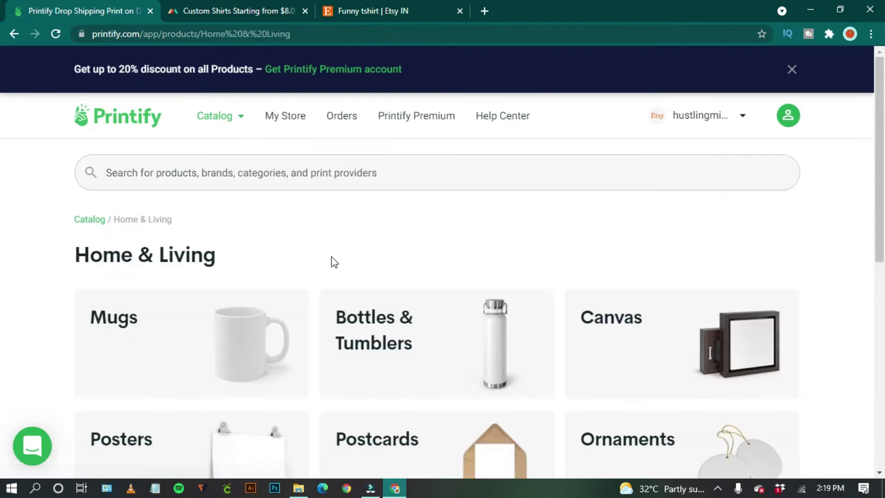
scroll(334, 262, down, 3)
scroll(315, 261, down, 3)
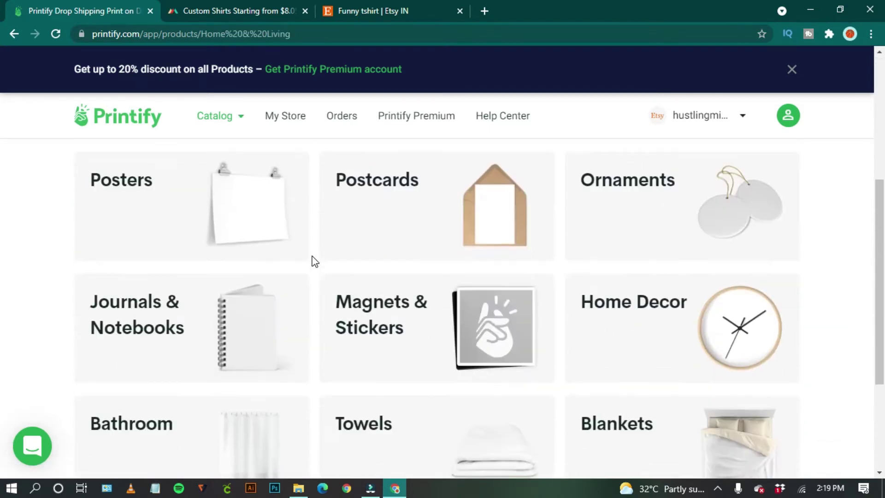
scroll(312, 260, down, 4)
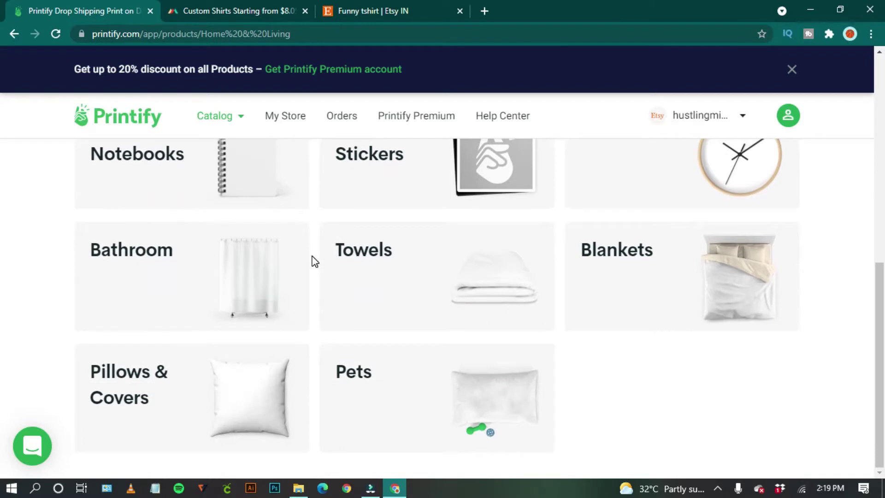
Step: Open the Pets subcategory under Home & Living and examine its products and prices
click(474, 416)
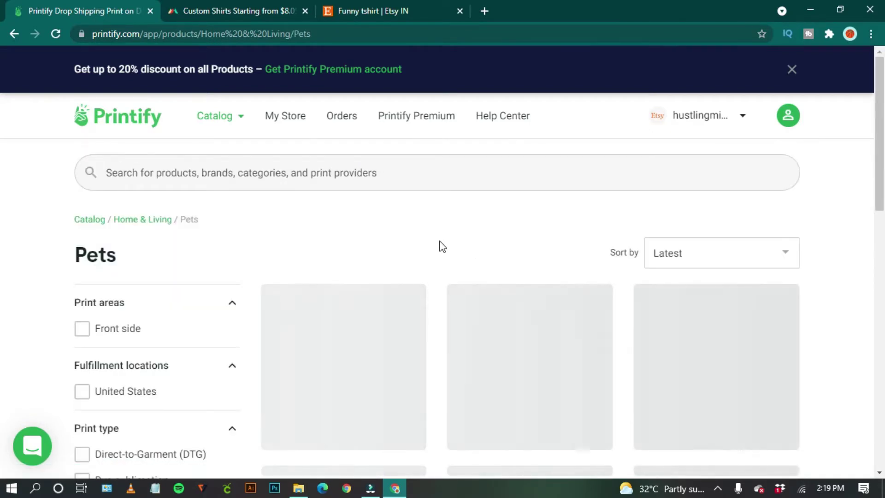
scroll(442, 247, down, 3)
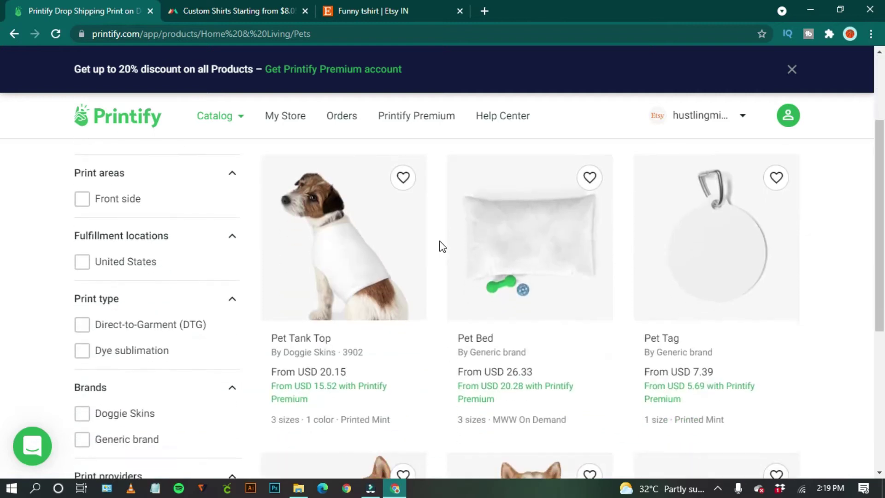
scroll(441, 247, down, 6)
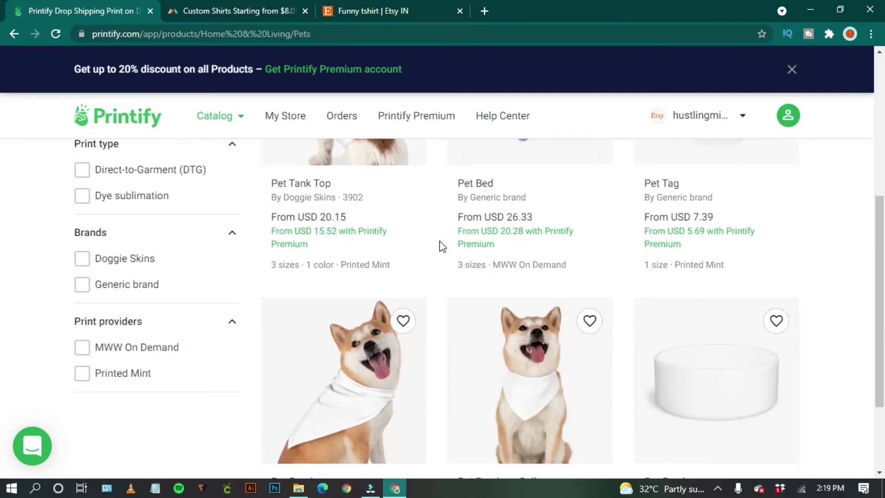
scroll(441, 246, up, 3)
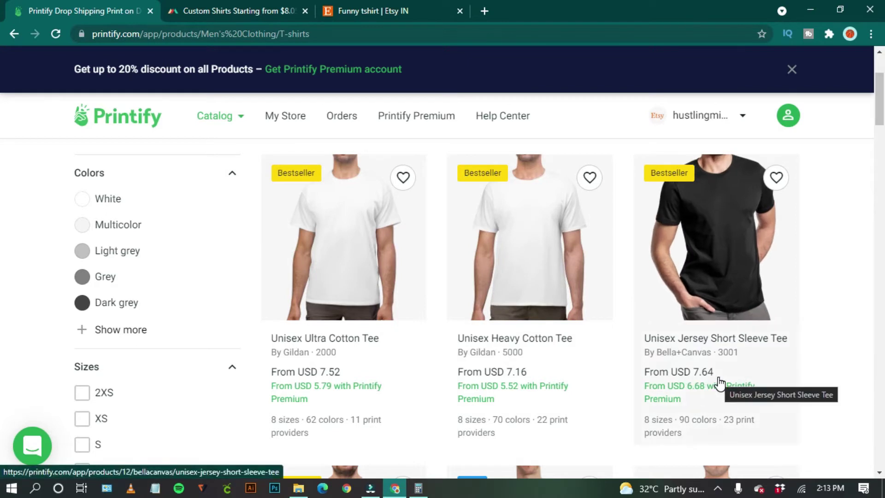
Step: Switch to Printful's men's shirts page and examine the starting prices for comparison with Printify's T-shirts
click(226, 12)
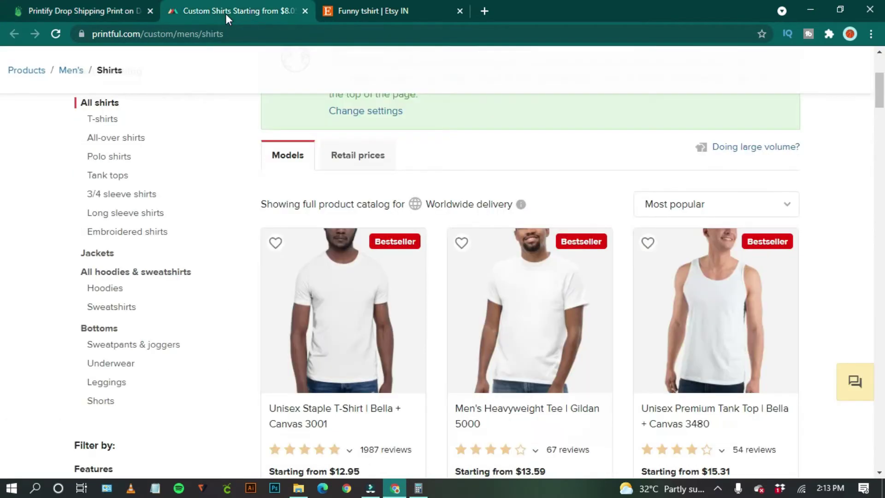
scroll(339, 357, down, 1)
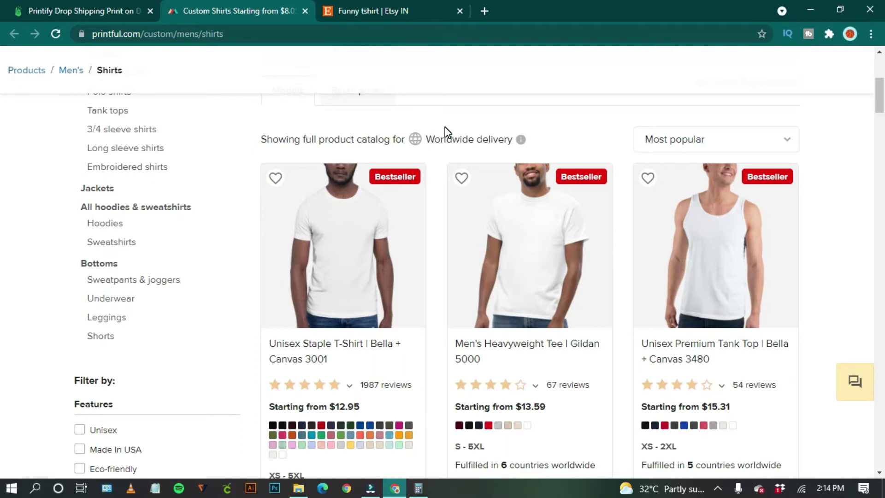
scroll(446, 132, down, 1)
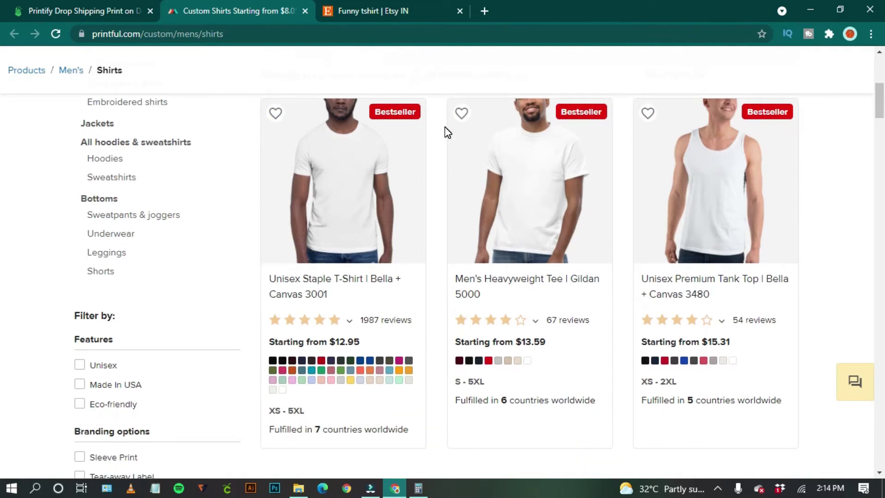
Step: Switch to the Etsy results for "funny tshirt" and examine the selling prices of the listed shirts
click(408, 11)
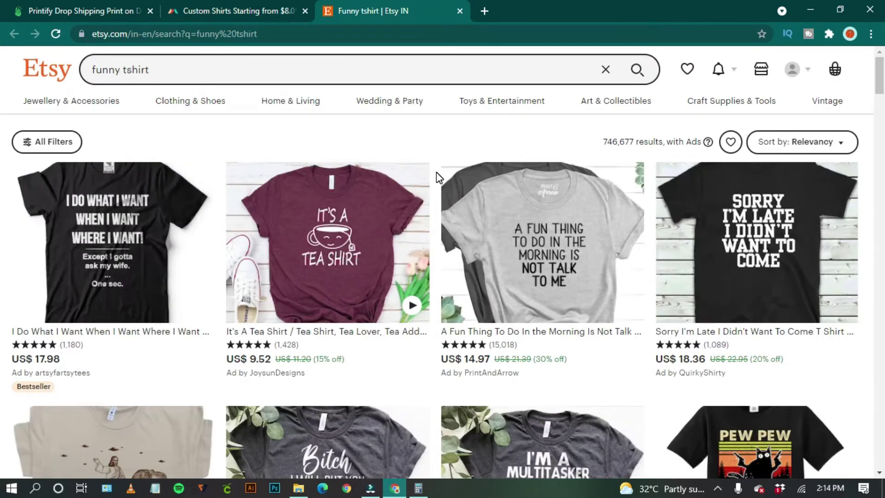
scroll(439, 178, down, 2)
scroll(438, 176, down, 2)
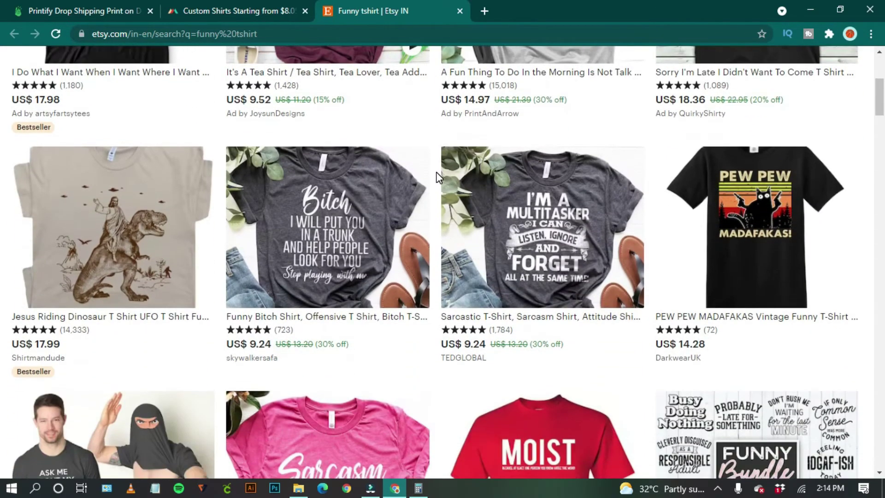
scroll(438, 178, down, 3)
Step: Switch to Calculator, work out the profit on a T-shirt as 16 minus 7.64, and close it
click(418, 488)
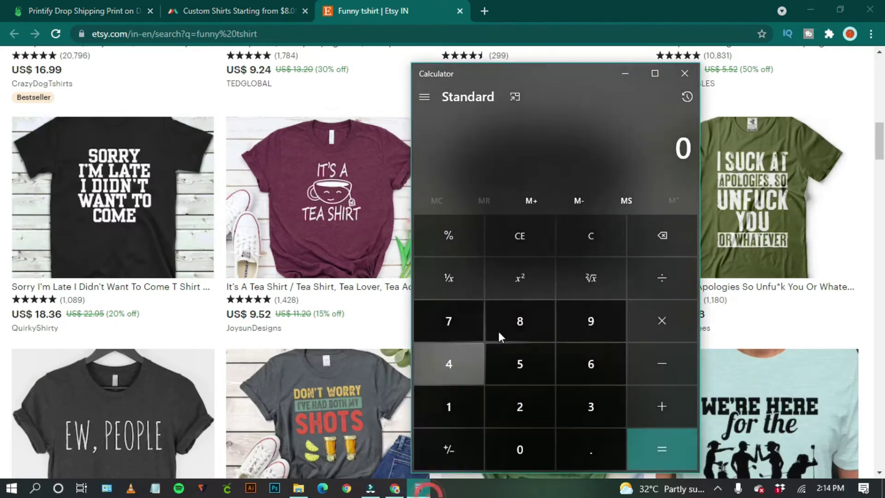
text(16)
key(minus)
text(7.64)
click(632, 449)
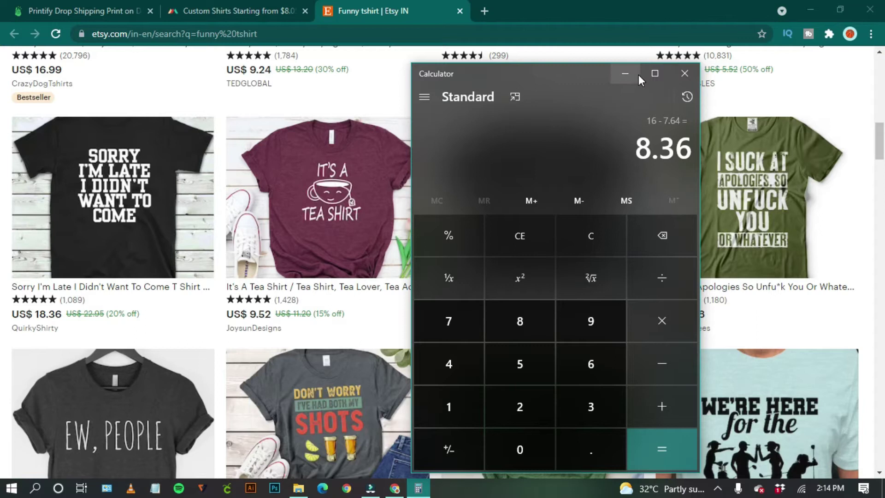
click(686, 72)
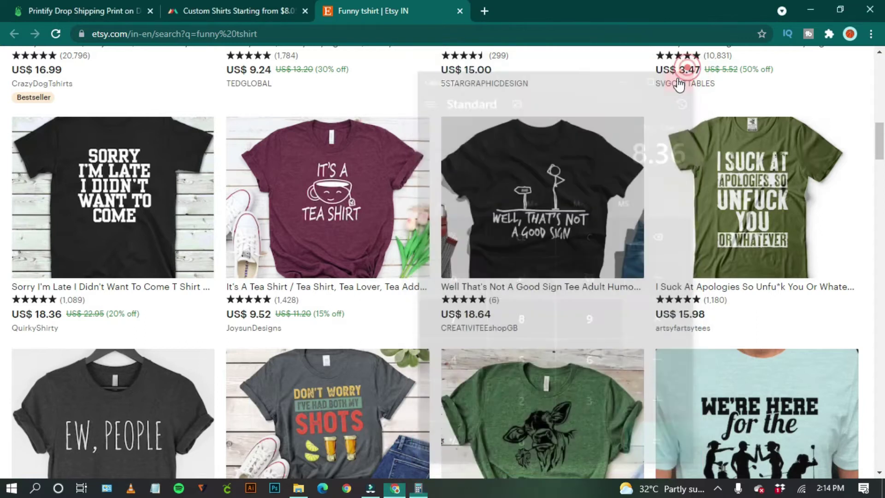
scroll(417, 275, up, 10)
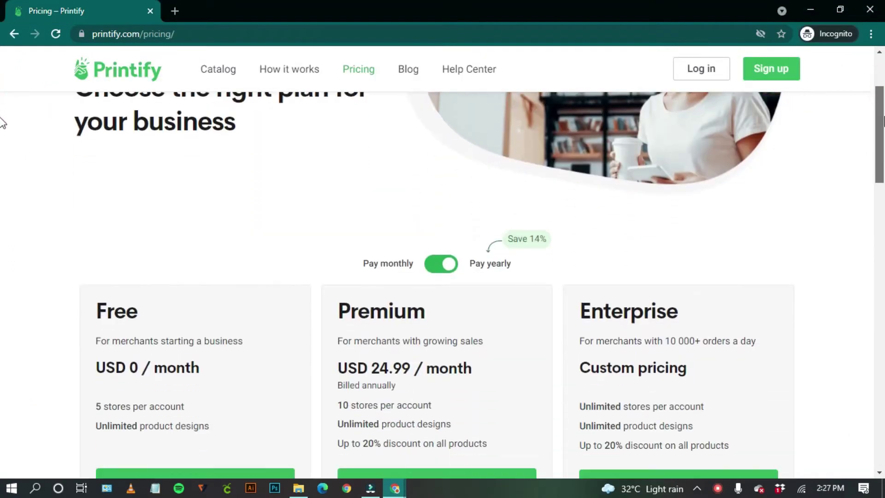
Step: Examine the Free, Premium and Enterprise pricing plans, highlighting the Premium plan's monthly price and product discount
scroll(1, 139, down, 2)
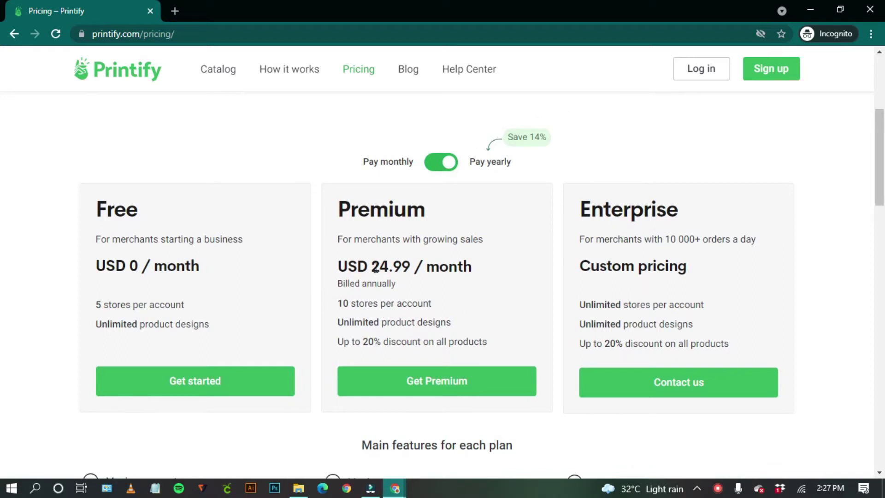
drag(373, 268, 417, 268)
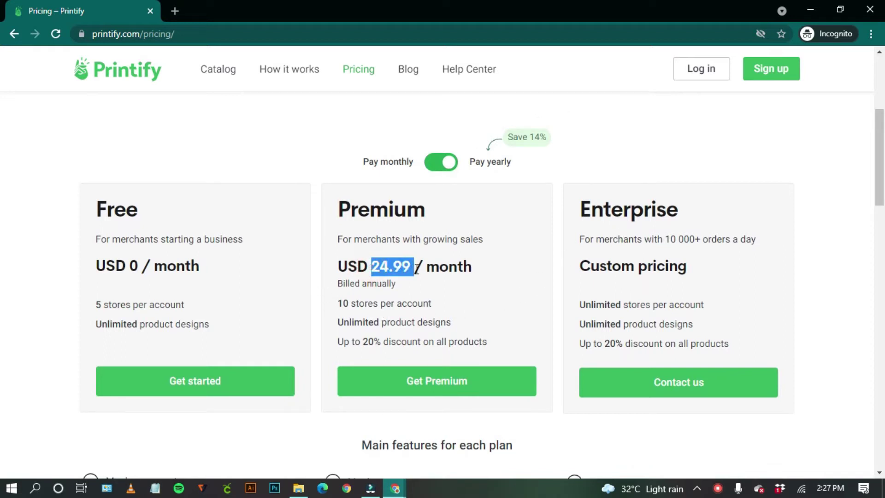
click(464, 296)
drag(362, 342, 491, 341)
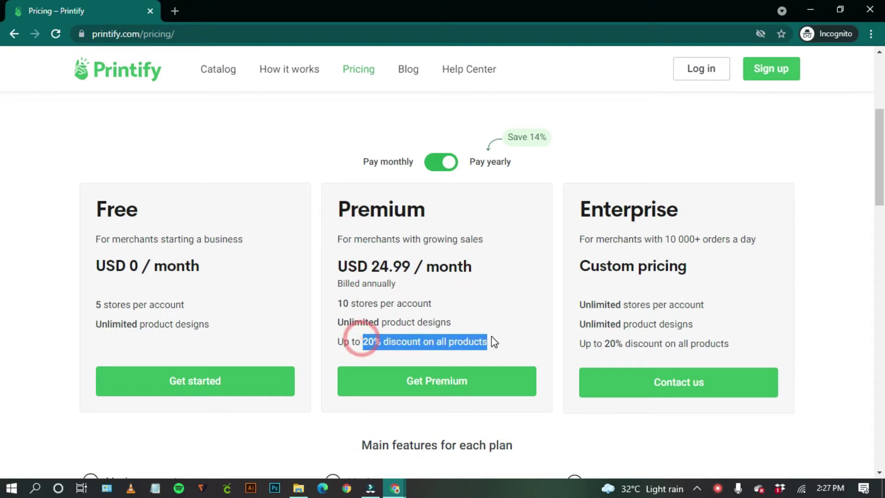
click(493, 339)
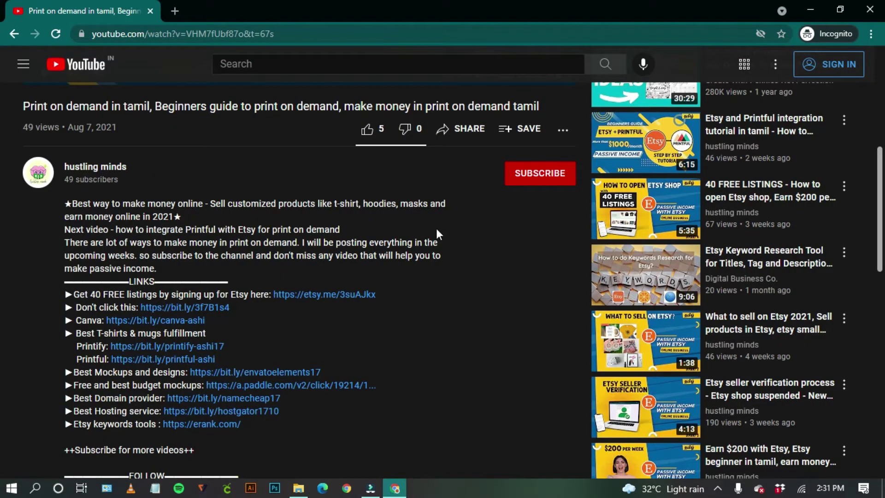
Step: Open Printify through the link in the video description and submit the completed account registration form
click(189, 346)
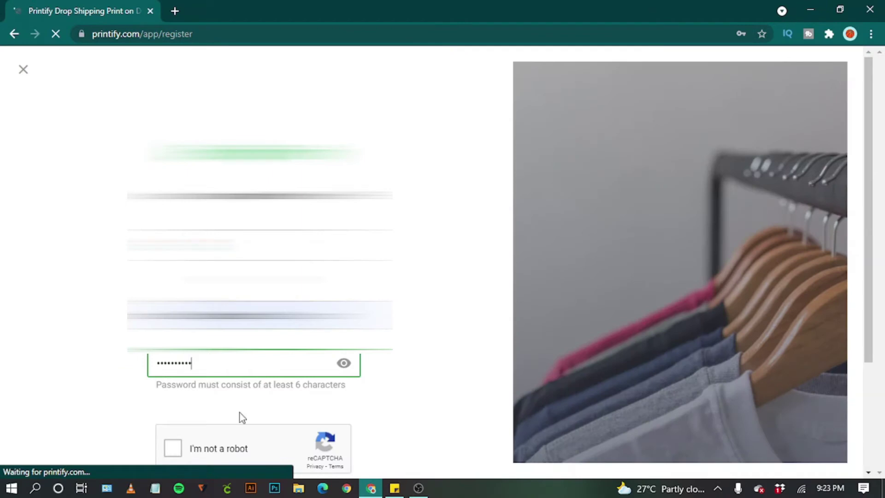
scroll(240, 413, down, 3)
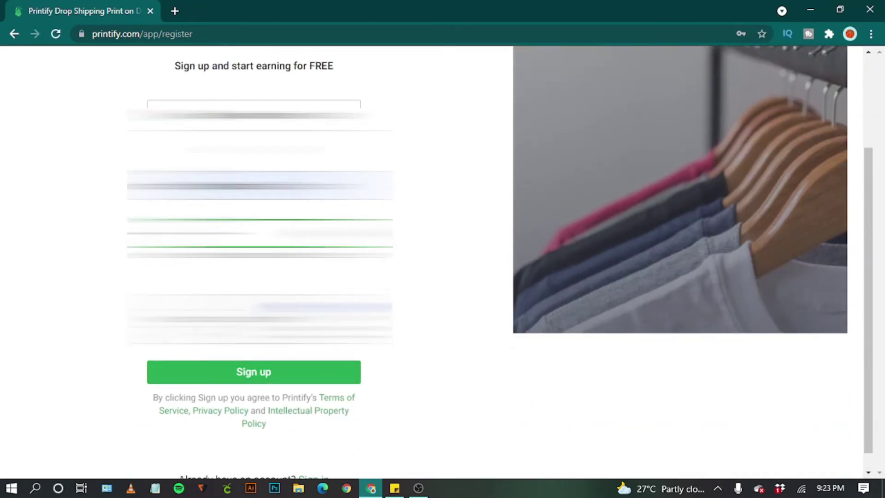
click(213, 378)
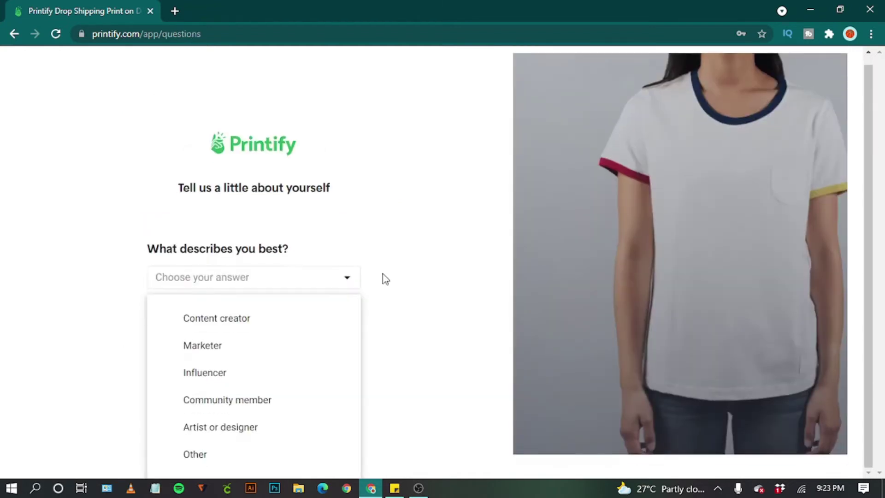
Step: Answer the onboarding questions with "Artist or designer" and "Yes, I have an online store", choose a monthly revenue range, and submit them
click(248, 430)
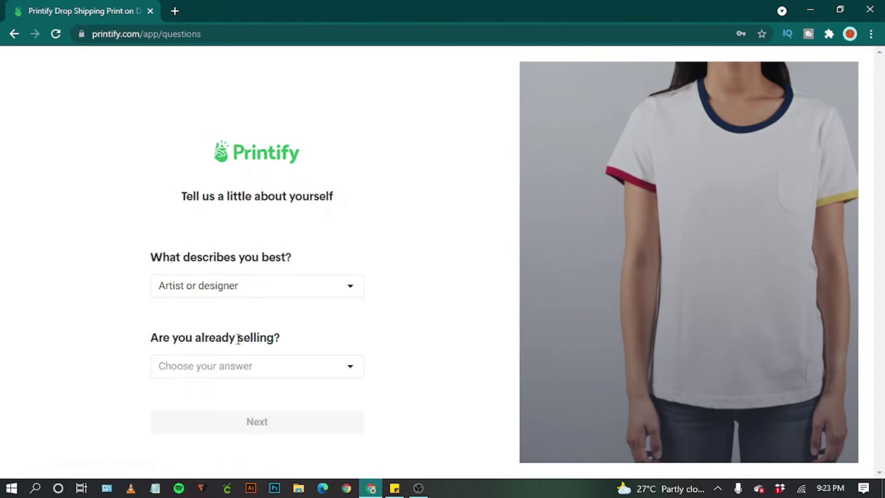
click(246, 368)
scroll(326, 371, down, 1)
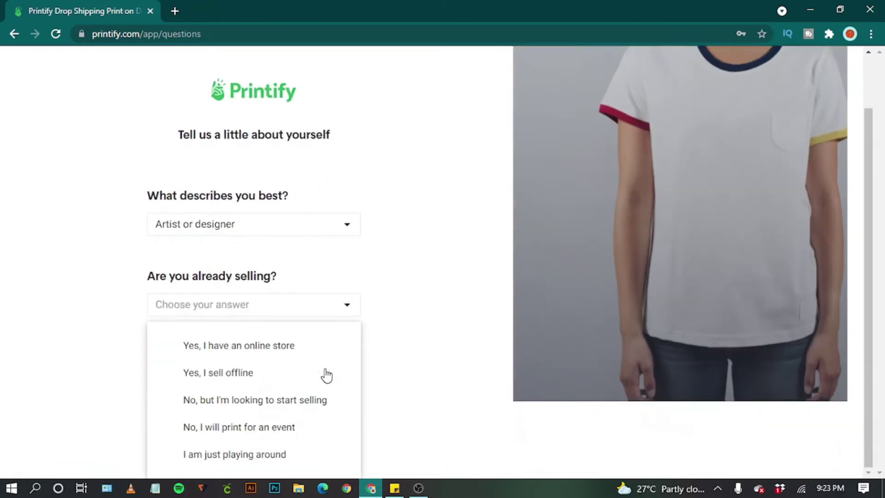
click(283, 354)
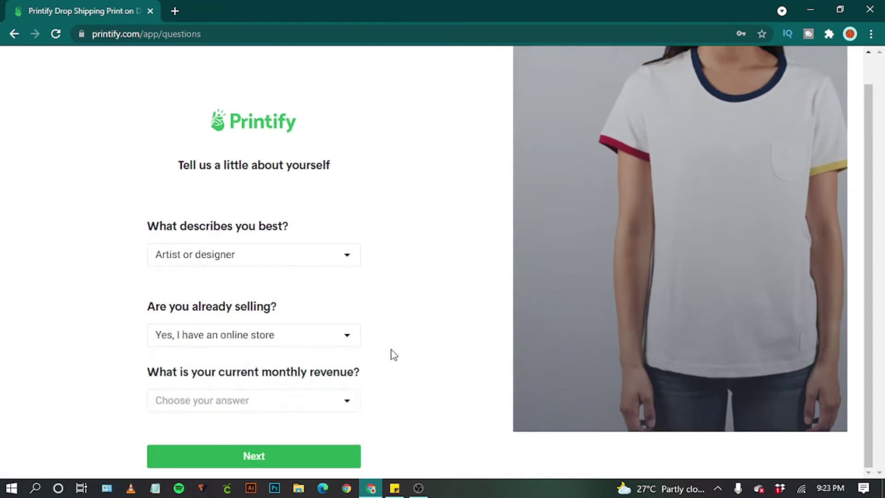
click(345, 402)
scroll(347, 405, down, 1)
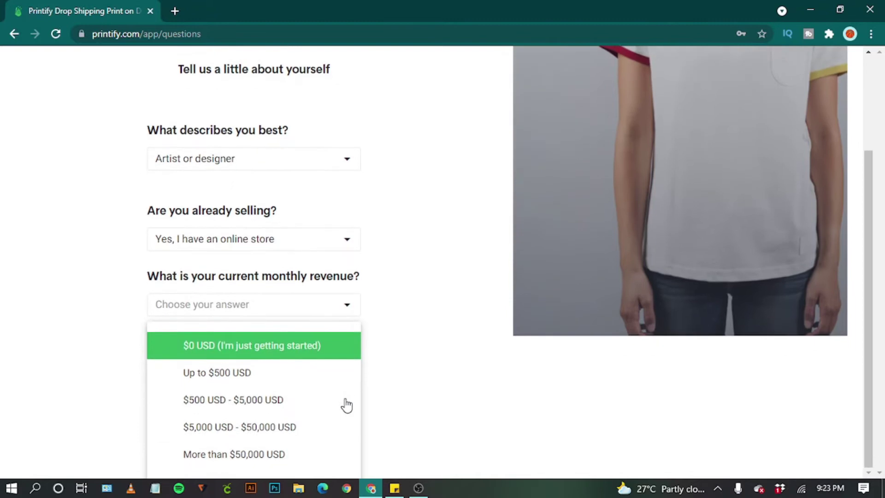
click(338, 362)
click(330, 468)
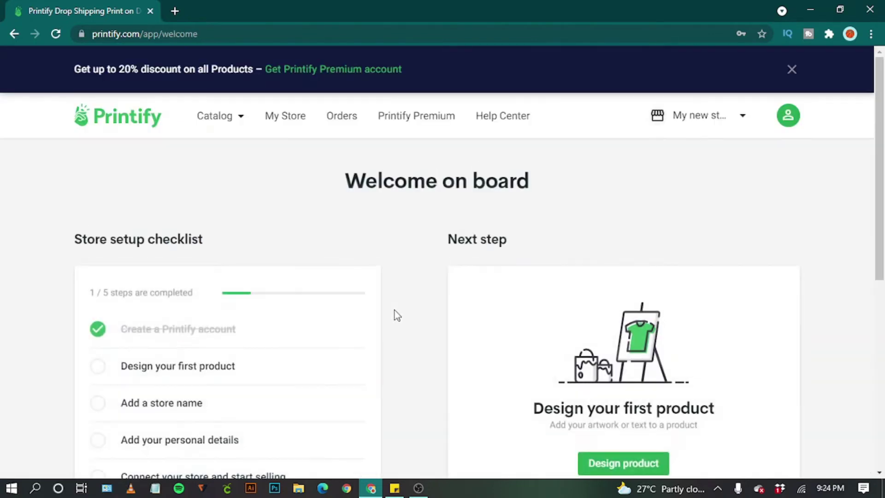
Step: Open the personal details task from the store setup checklist, fill in the required account details, and save them
scroll(394, 310, down, 3)
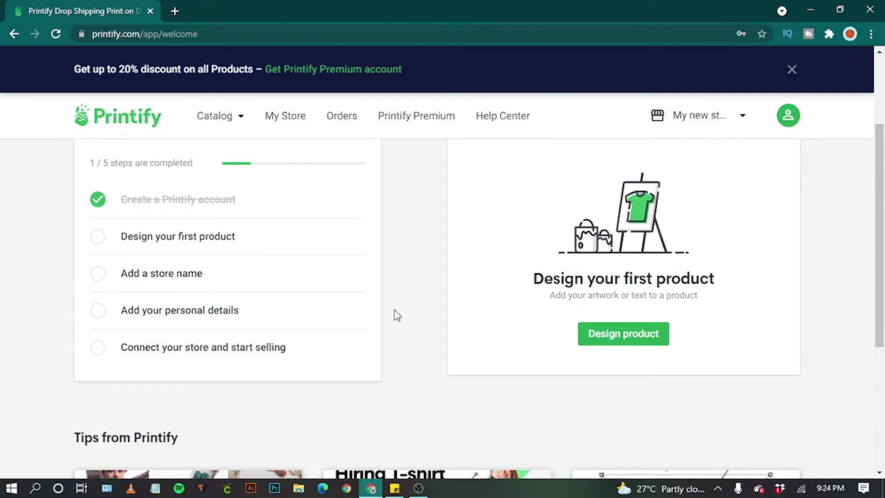
scroll(394, 311, up, 1)
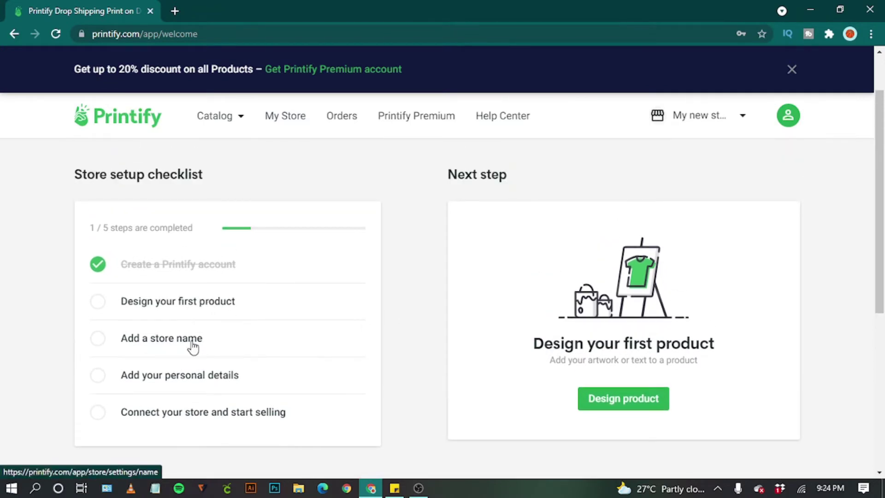
click(212, 380)
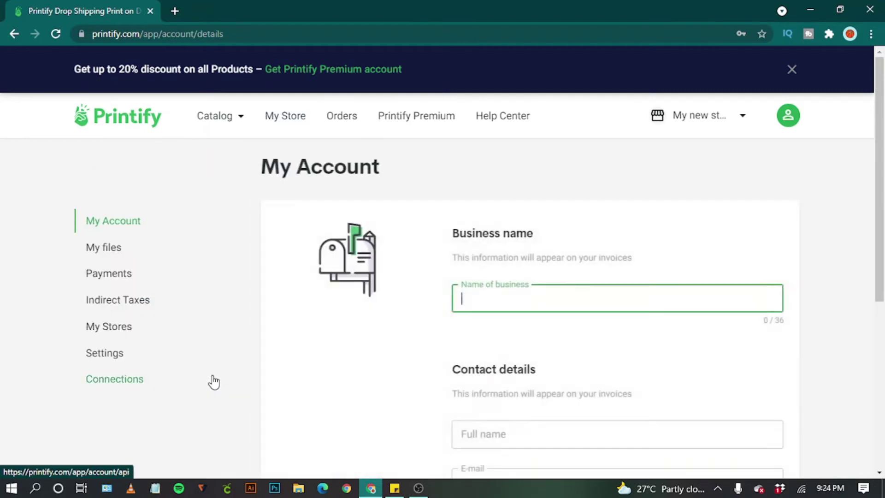
scroll(401, 326, down, 10)
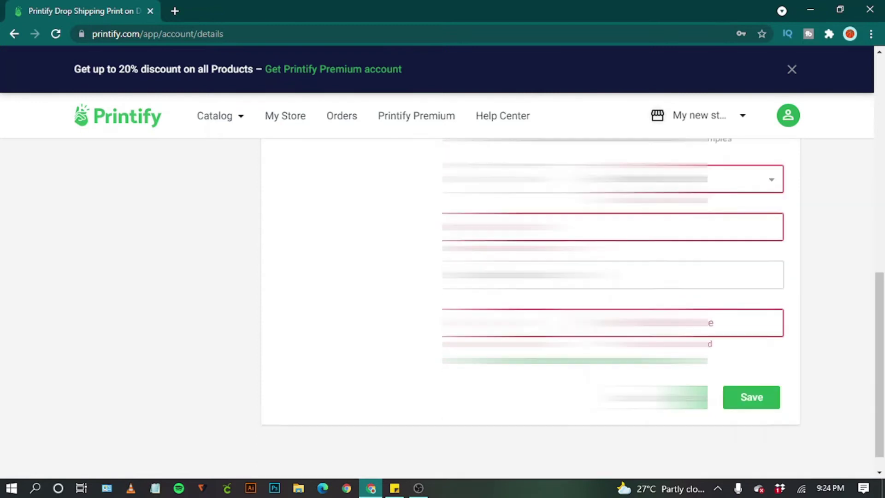
click(742, 381)
scroll(727, 354, down, 3)
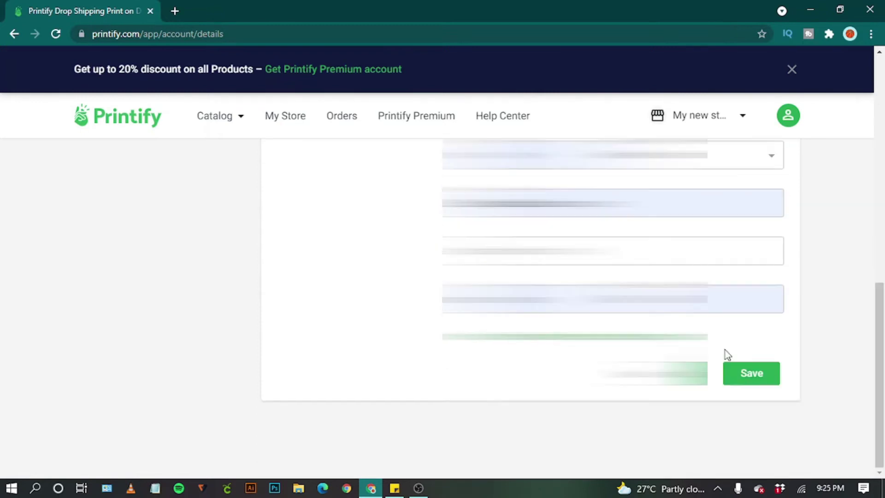
click(745, 374)
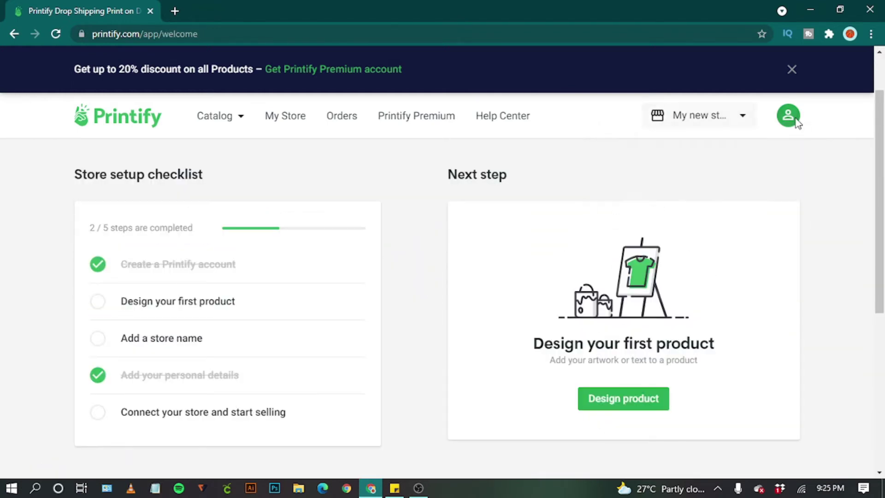
Step: Open the account's Payments settings and look through the Transactions, Invoices and Withdrawals sections before returning to Payment details
click(789, 117)
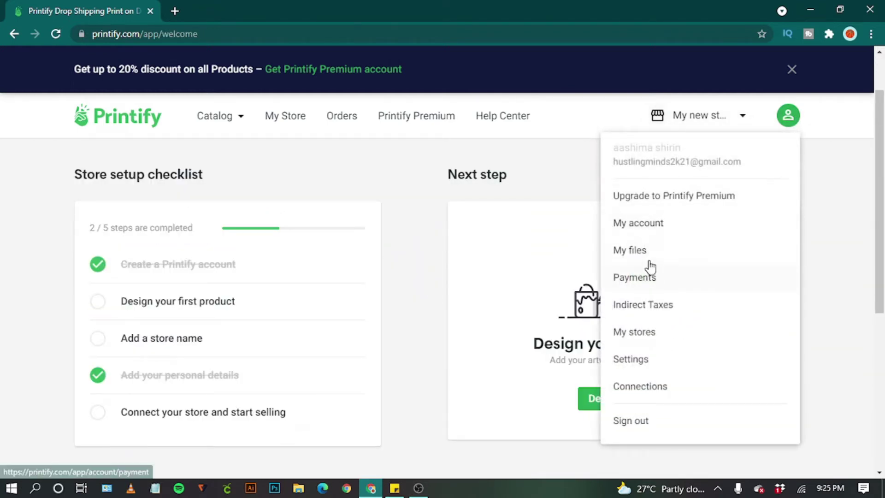
click(651, 234)
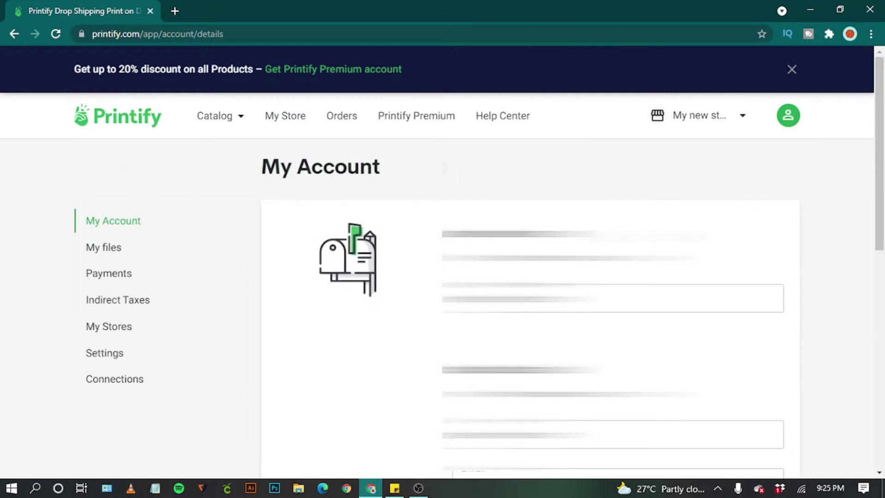
click(119, 277)
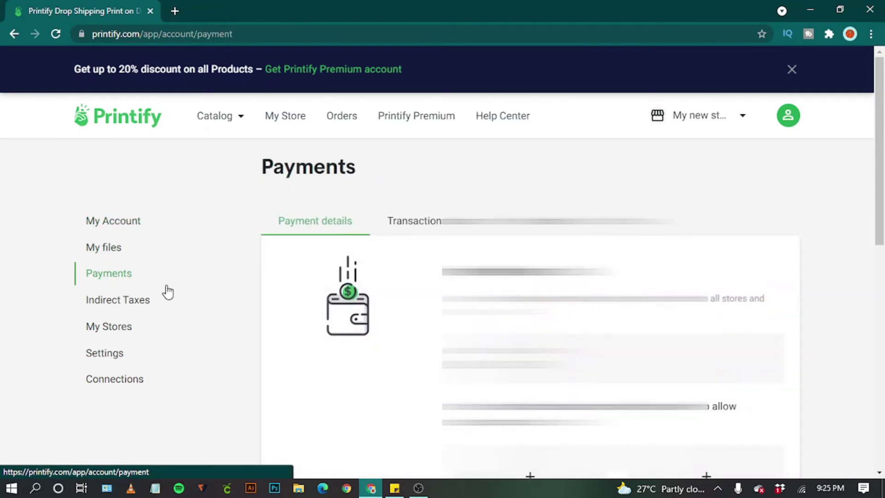
scroll(466, 299, down, 3)
scroll(466, 299, up, 2)
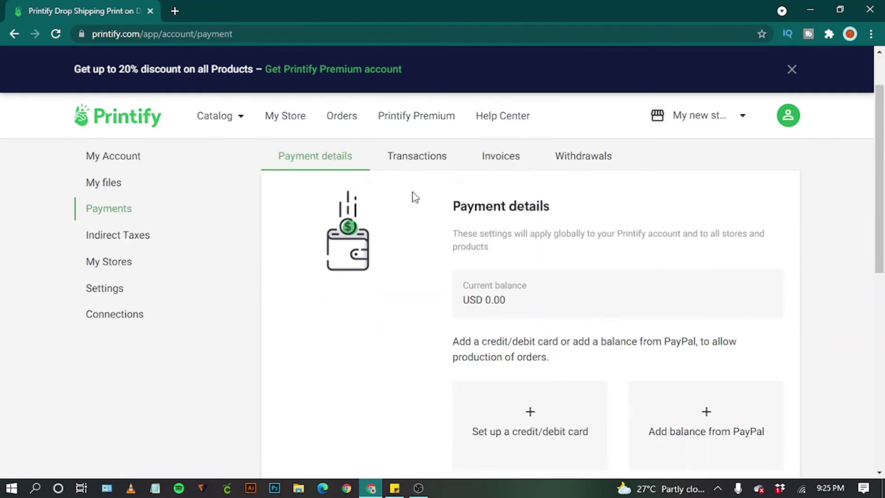
click(412, 164)
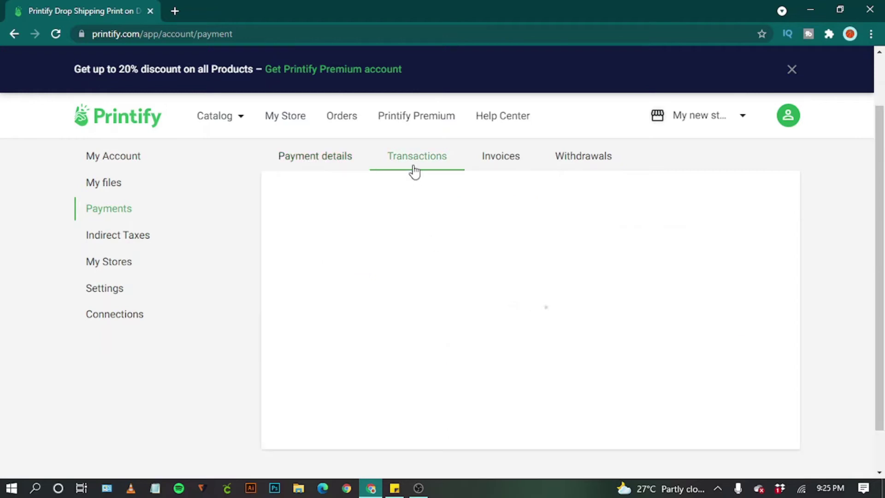
click(516, 157)
click(568, 160)
click(286, 157)
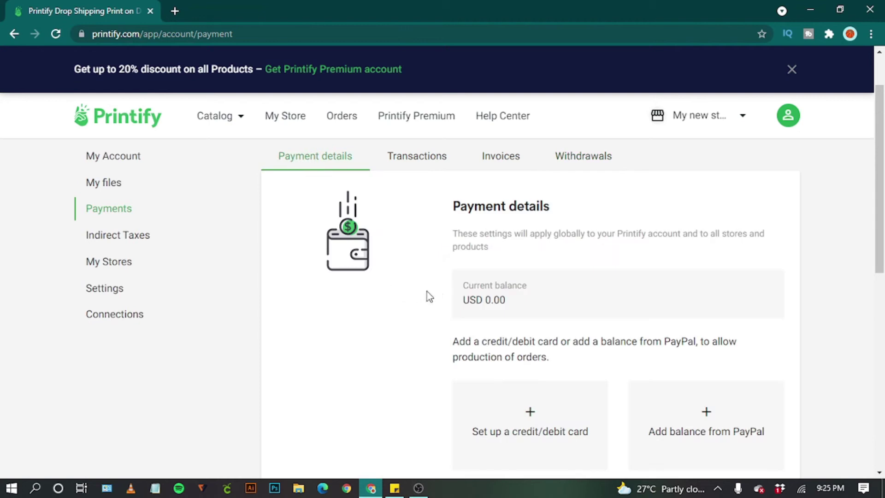
Step: Review the card and PayPal funding options, and enter 100 USD as the balance amount to add from PayPal
scroll(493, 288, down, 2)
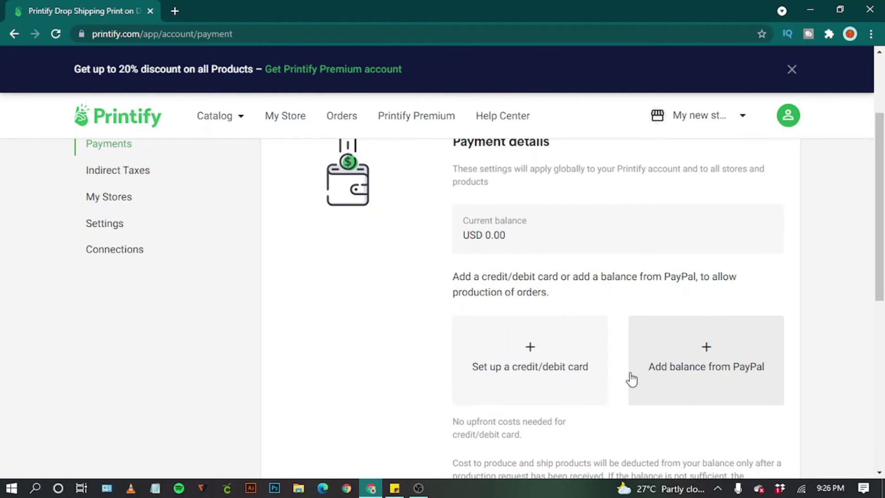
scroll(632, 377, down, 4)
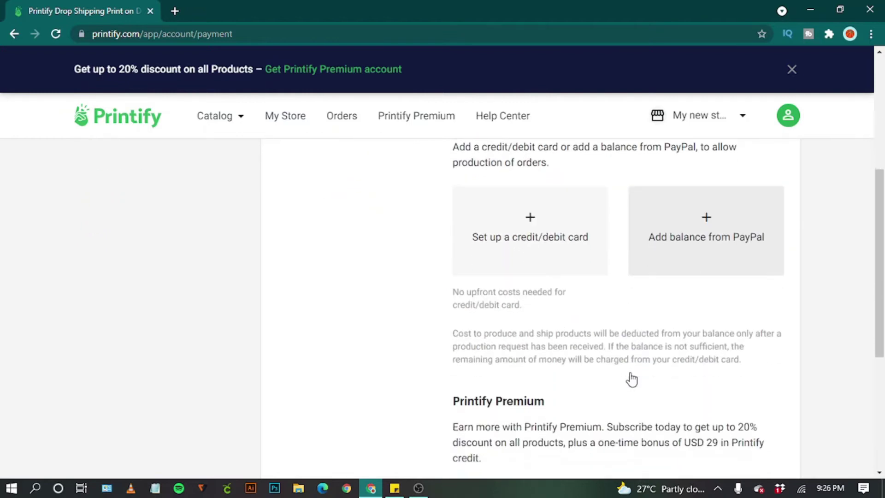
click(681, 257)
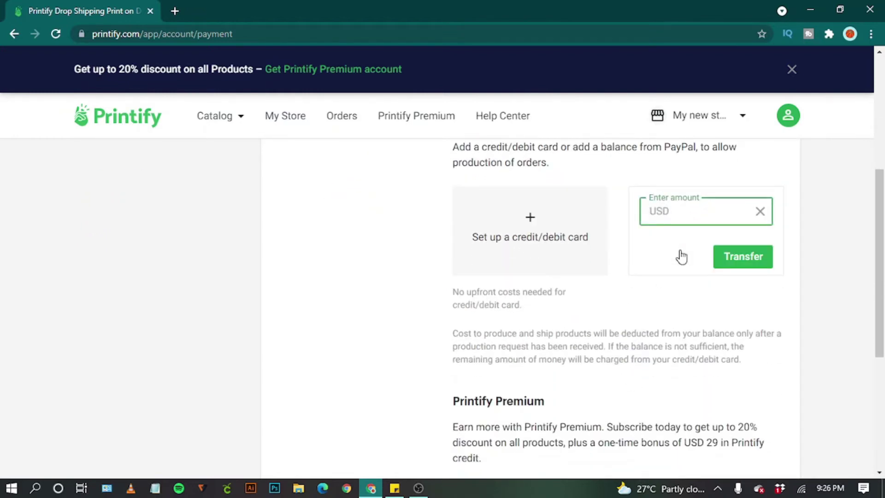
text(100)
scroll(622, 333, up, 3)
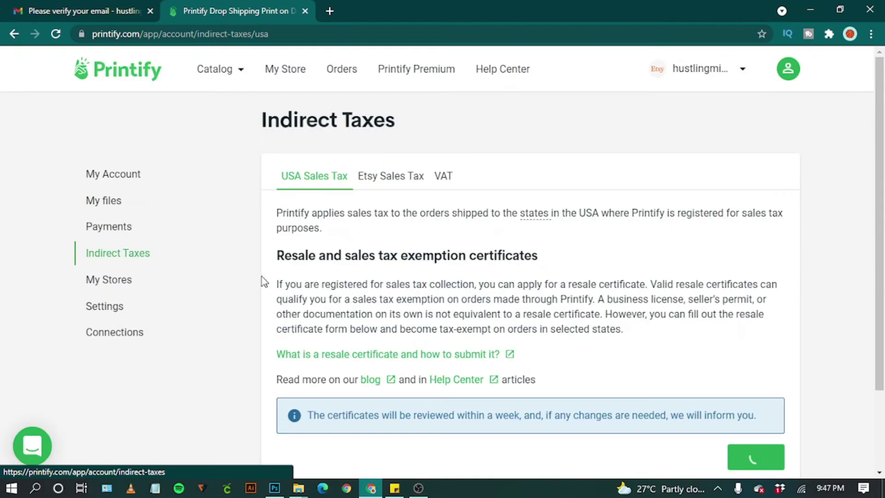
Step: Open the Etsy Sales Tax exemption form under Indirect Taxes and enter "Reseller" as the job title
click(377, 185)
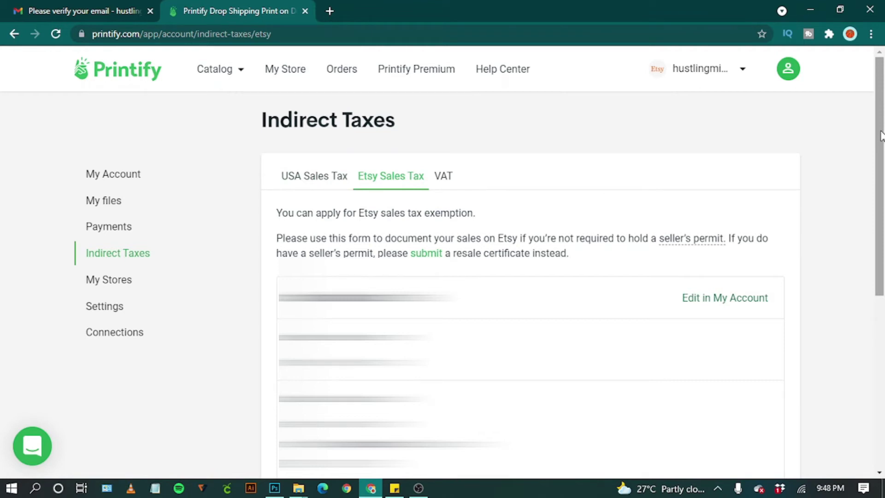
drag(881, 136, 883, 311)
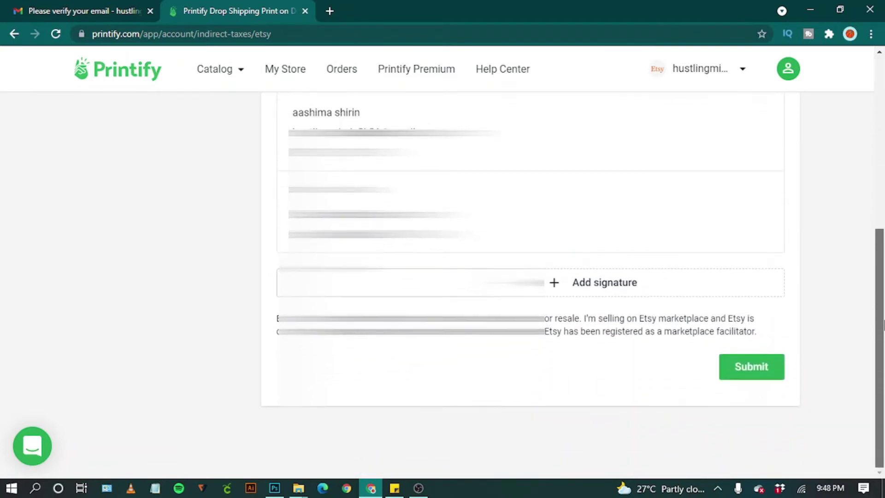
click(409, 283)
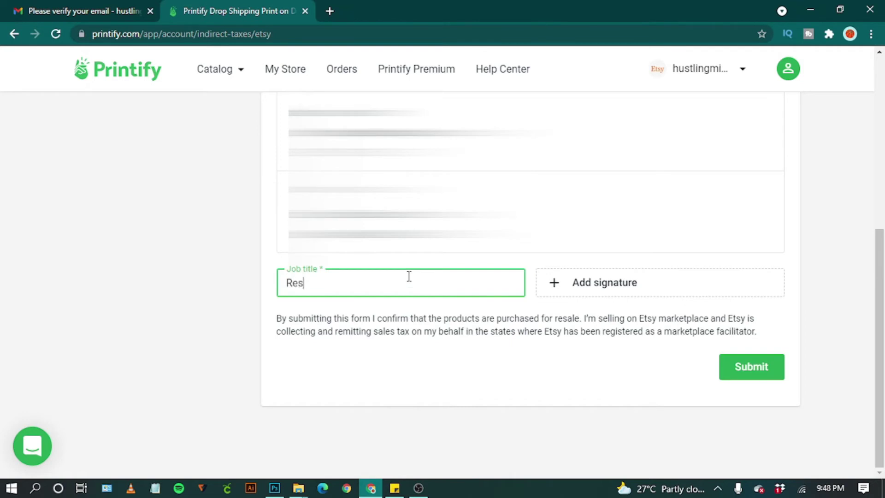
text(Reseller)
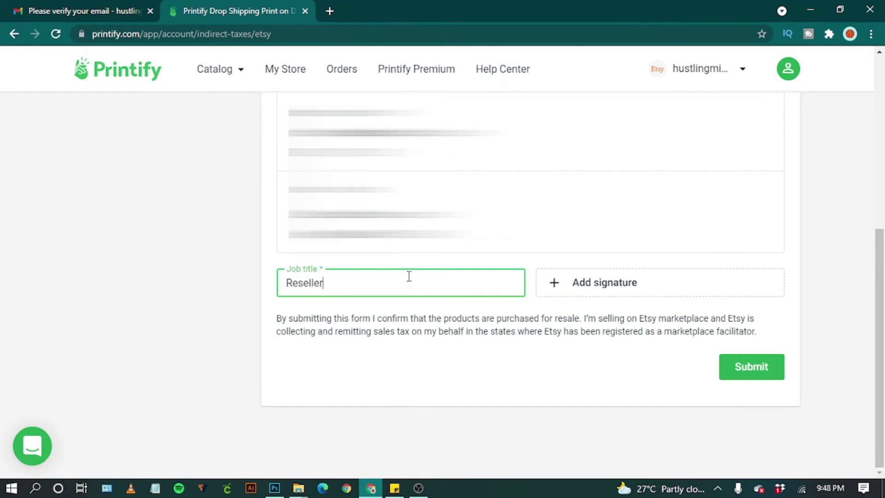
Step: Draw a freehand signature for the Etsy sales tax exemption form, accept it, and submit the form
click(588, 298)
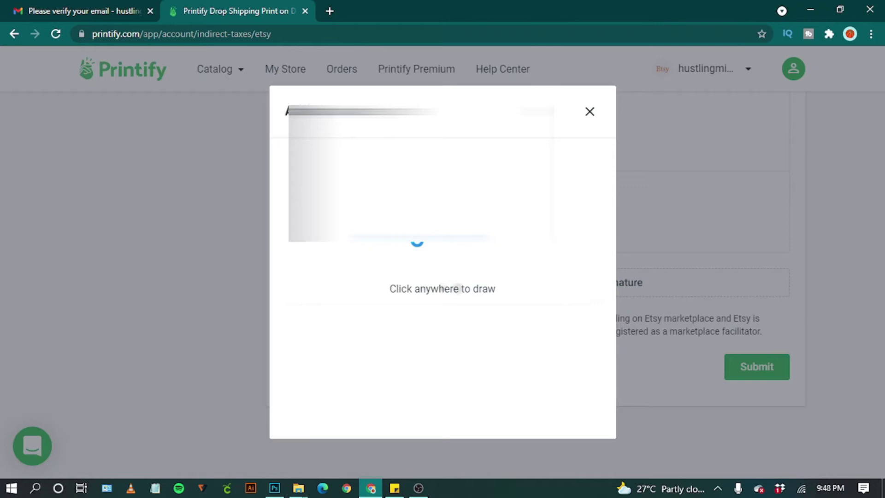
mouse_move(367, 277)
mouse_down()
mouse_move(467, 252)
mouse_move(469, 221)
mouse_up()
drag(495, 177, 507, 267)
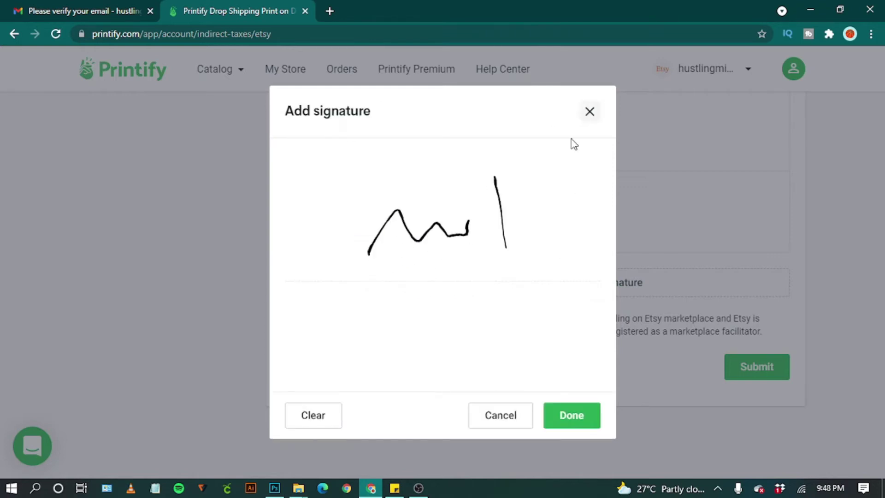
click(560, 422)
click(727, 368)
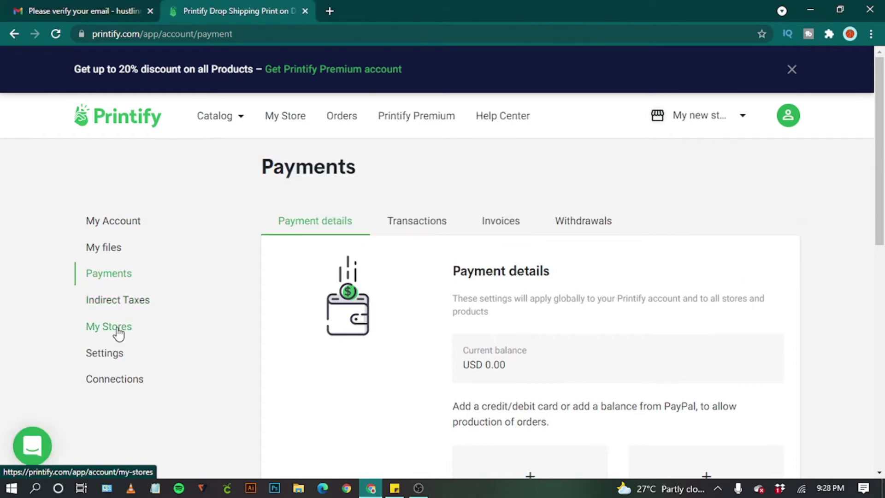
Step: Open the connection options for the unconnected store under My Stores and look through the supported sales platforms
click(117, 328)
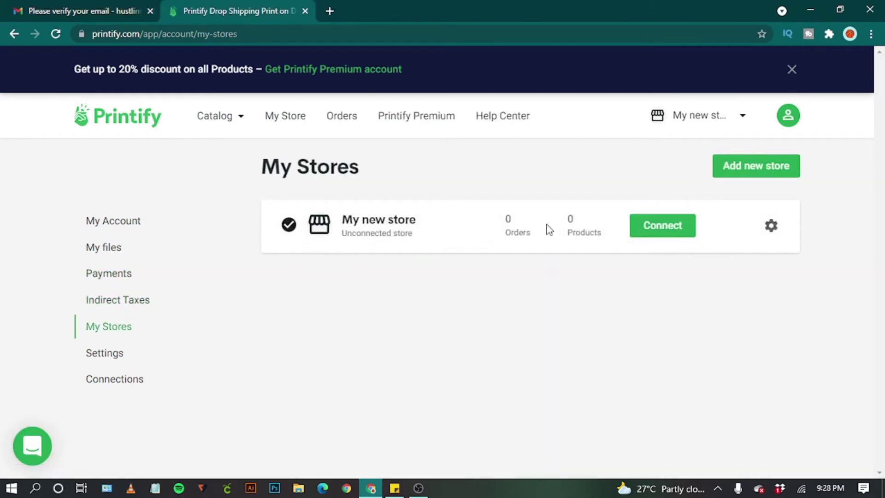
click(655, 227)
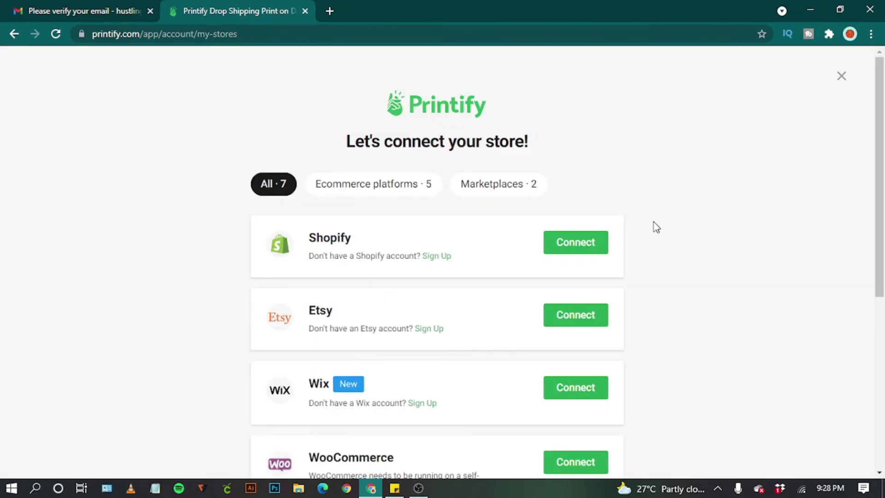
scroll(657, 227, down, 2)
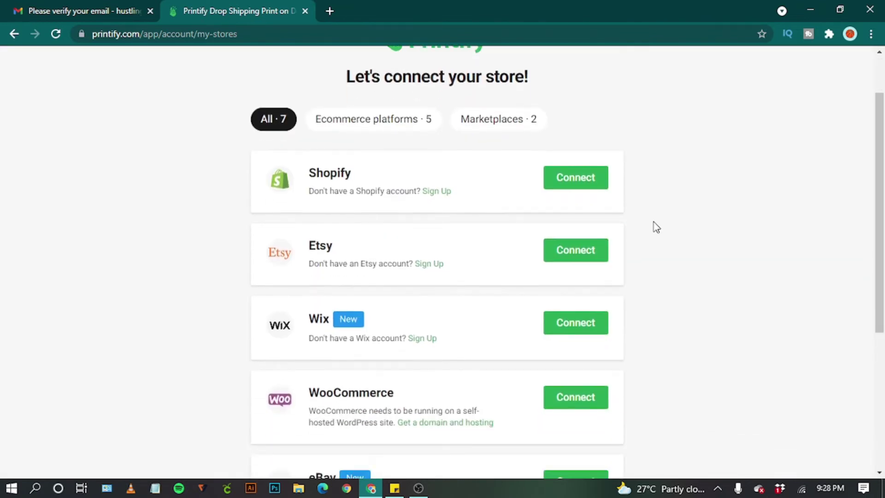
scroll(408, 206, down, 4)
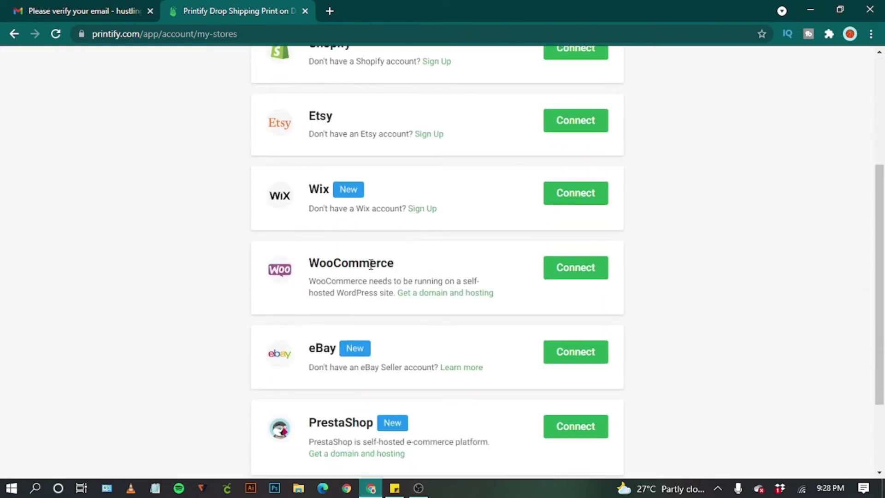
scroll(355, 208, down, 2)
scroll(367, 288, down, 1)
scroll(626, 391, up, 4)
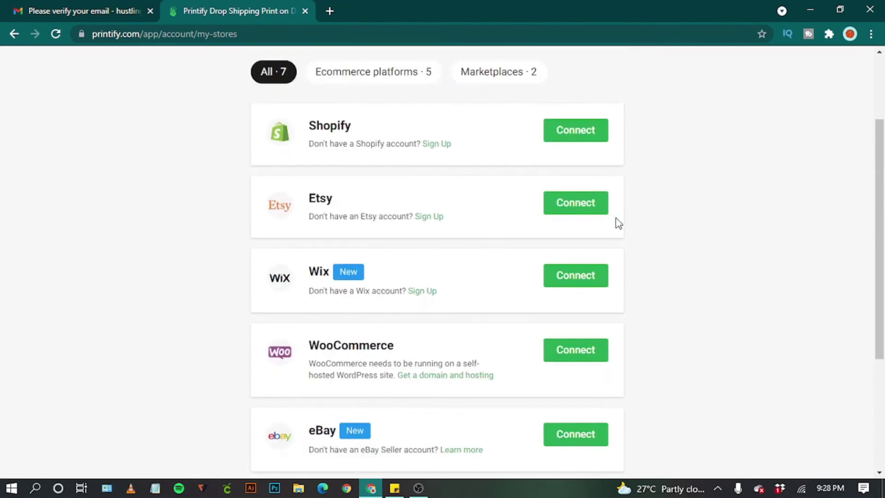
Step: Connect the store to Etsy, allow Printify access to the Etsy account, and dismiss the confirmation
click(572, 208)
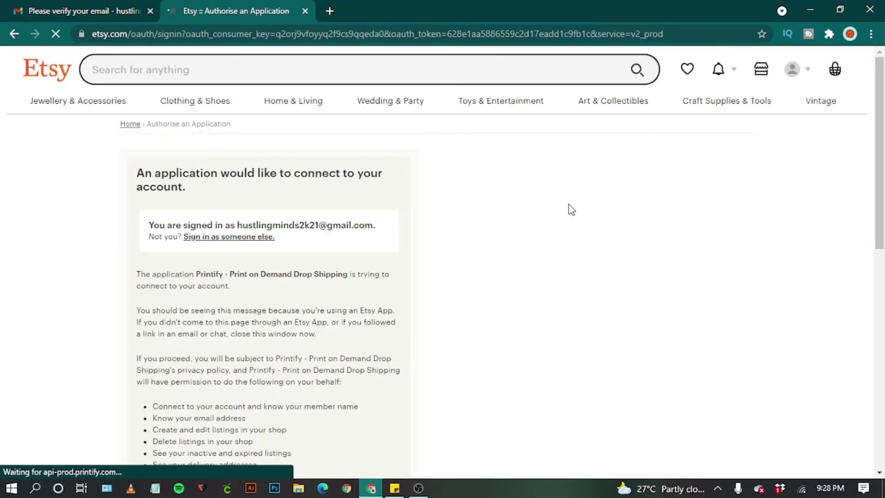
scroll(414, 251, down, 4)
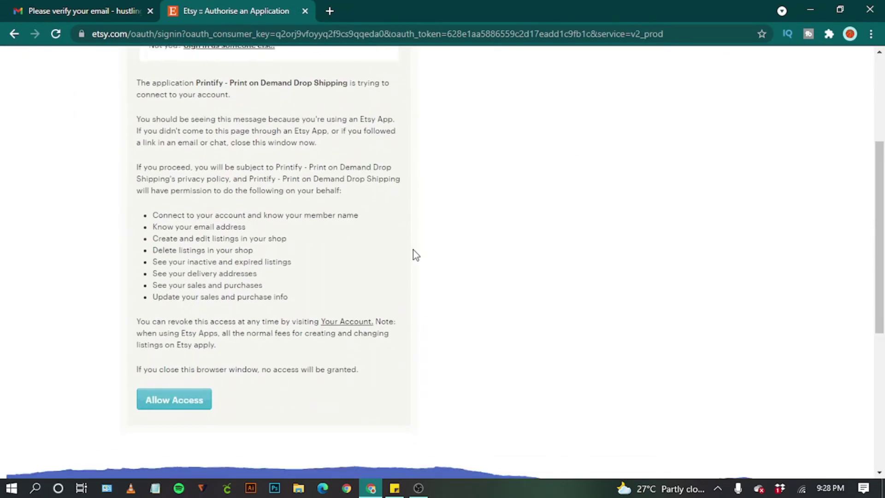
click(188, 396)
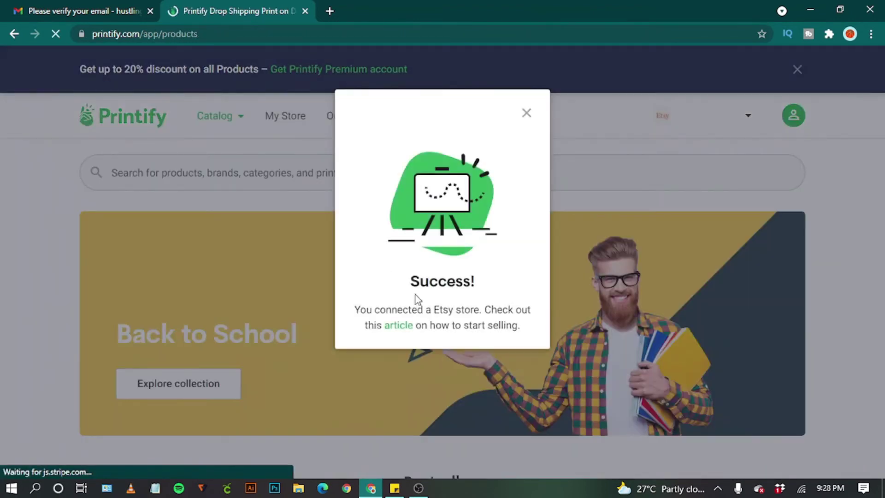
click(526, 115)
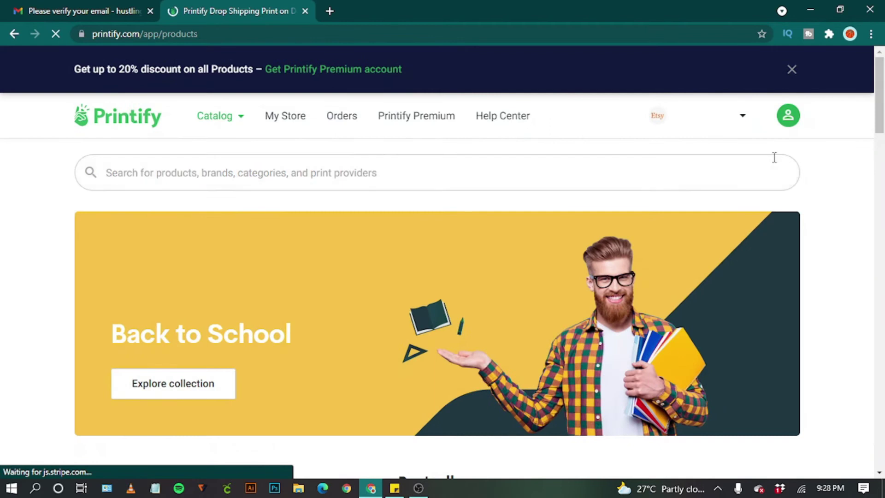
Step: Open the unnamed Etsy store's settings under My Stores and save "hustlingminds" as the store name
click(788, 115)
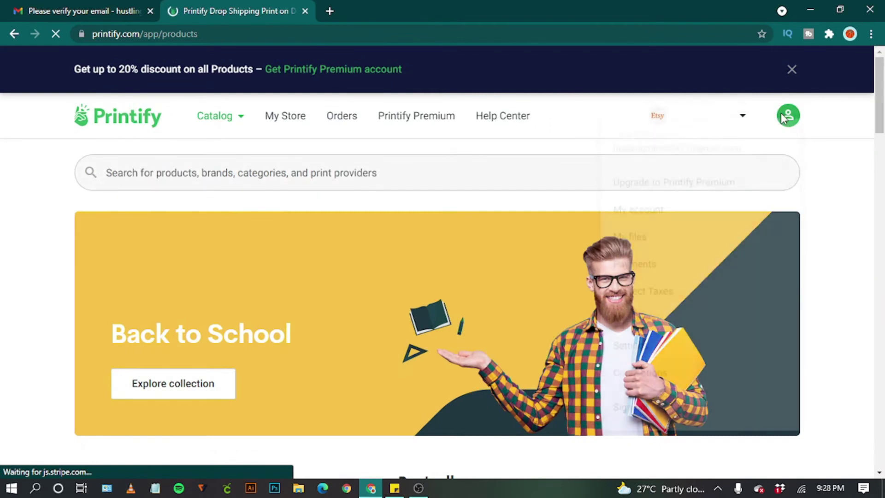
click(645, 334)
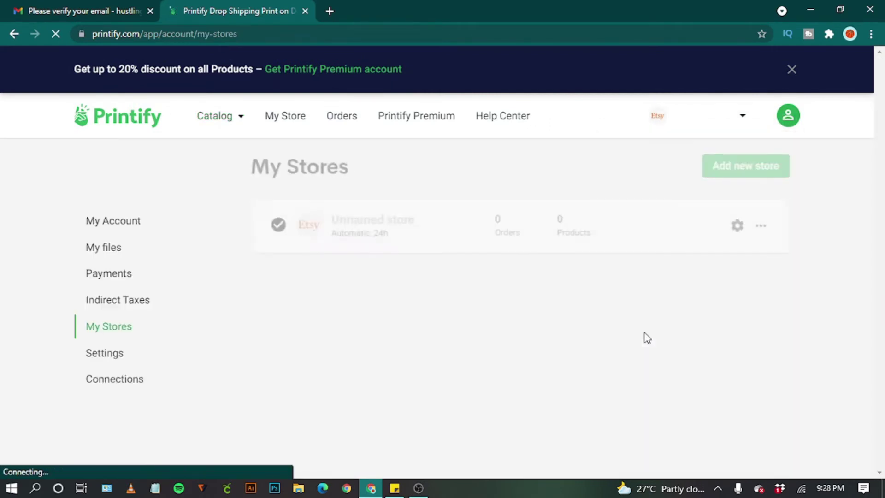
click(748, 225)
scroll(601, 285, down, 3)
click(596, 280)
text(hustlingminds)
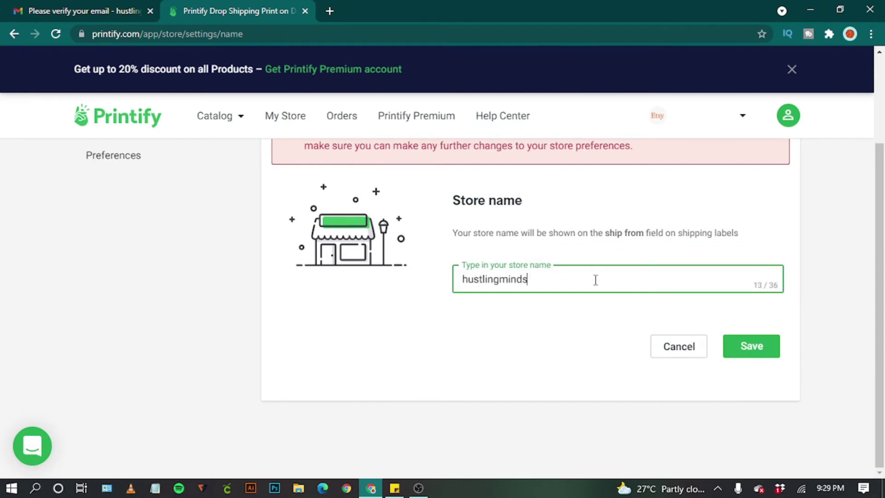
click(732, 347)
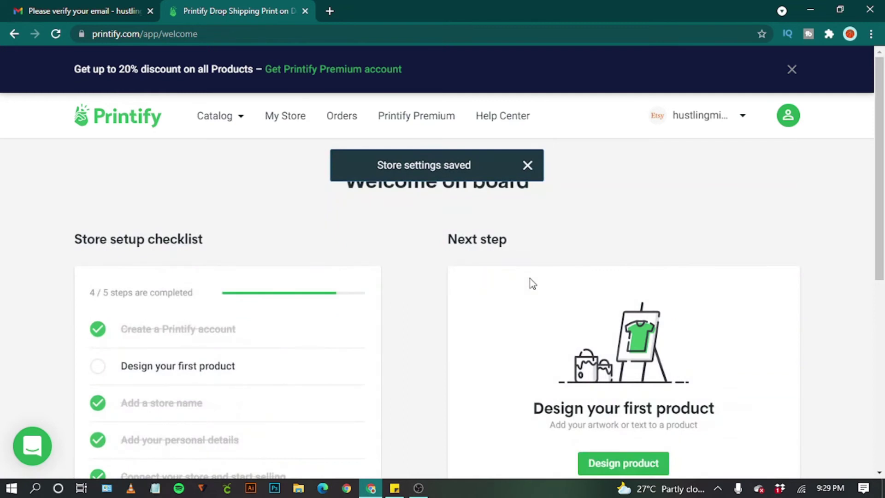
Step: Open the product list of the connected hustlingminds store and dismiss the automated order routing notice
scroll(532, 283, down, 2)
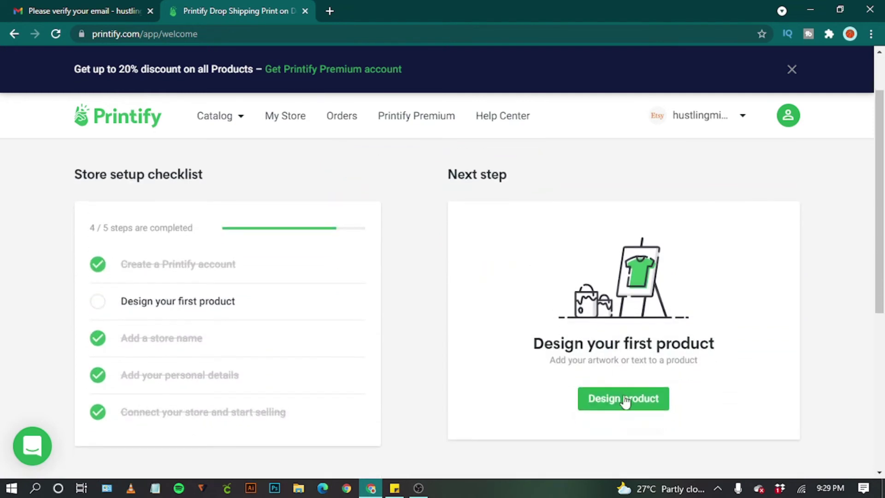
click(737, 122)
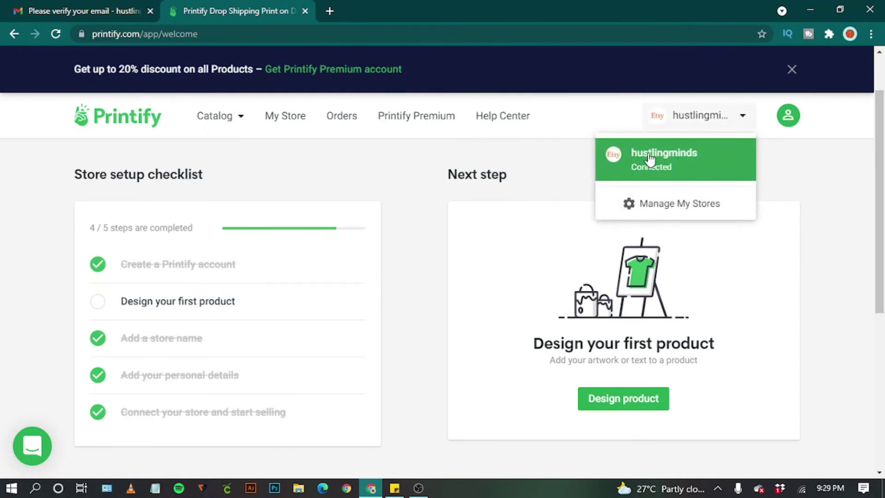
click(645, 154)
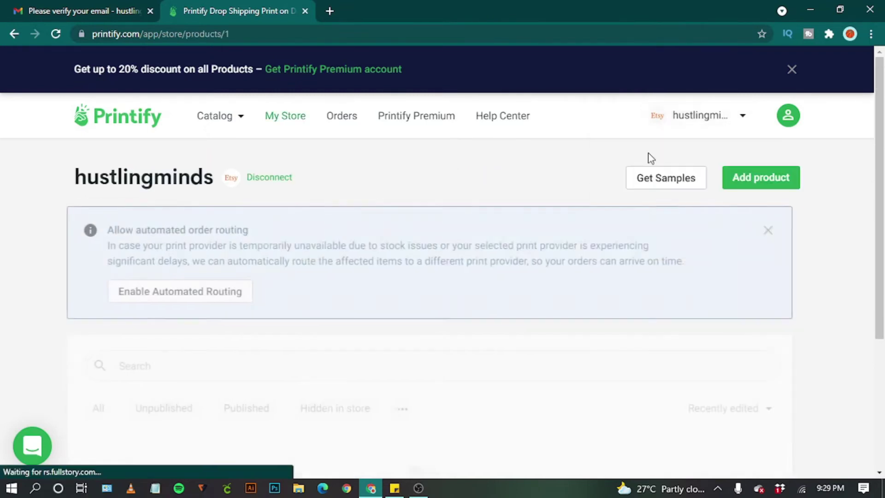
click(775, 230)
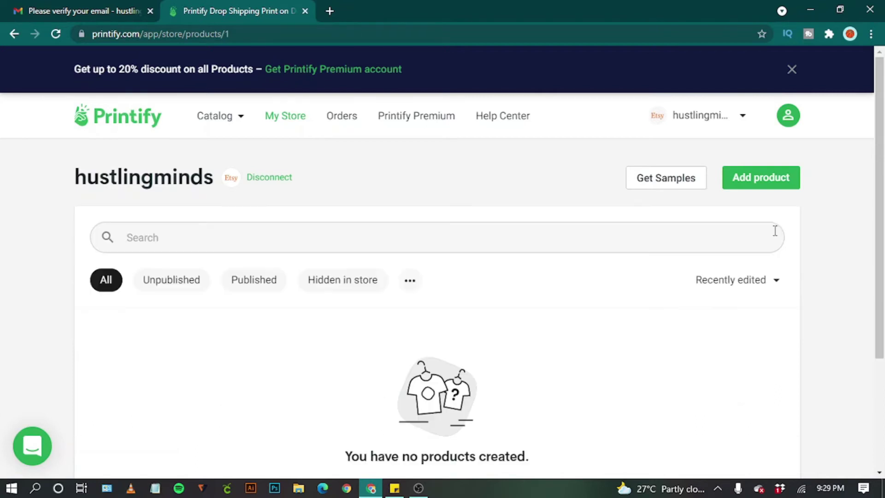
Step: Start creating a product and choose the Bella+Canvas Unisex Jersey Short Sleeve Tee from the Men's Clothing T-shirts category
scroll(775, 230, down, 1)
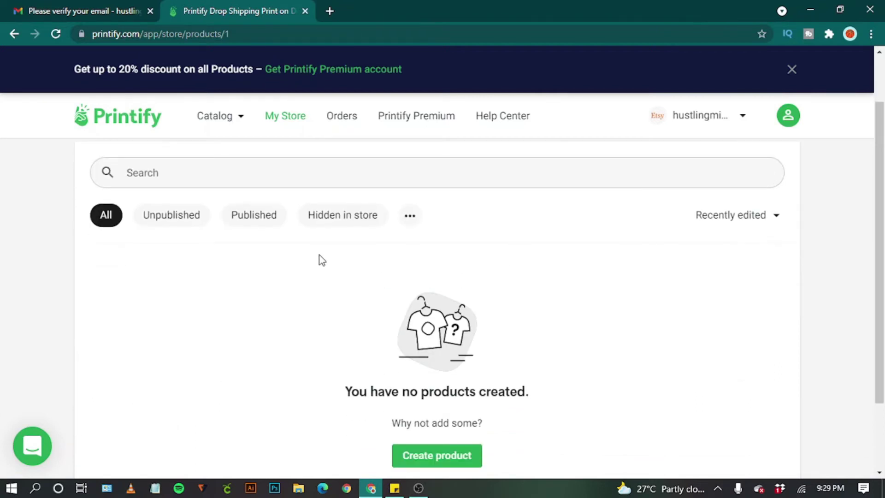
scroll(322, 260, down, 1)
click(464, 399)
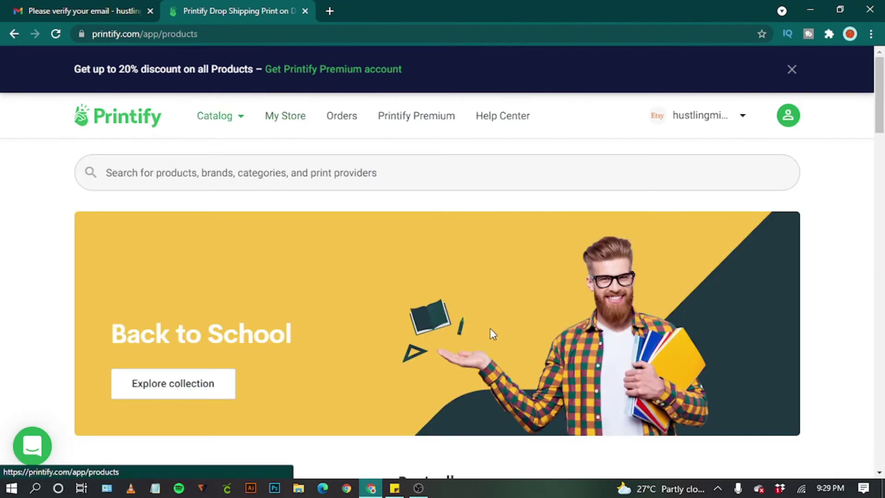
scroll(429, 236, down, 5)
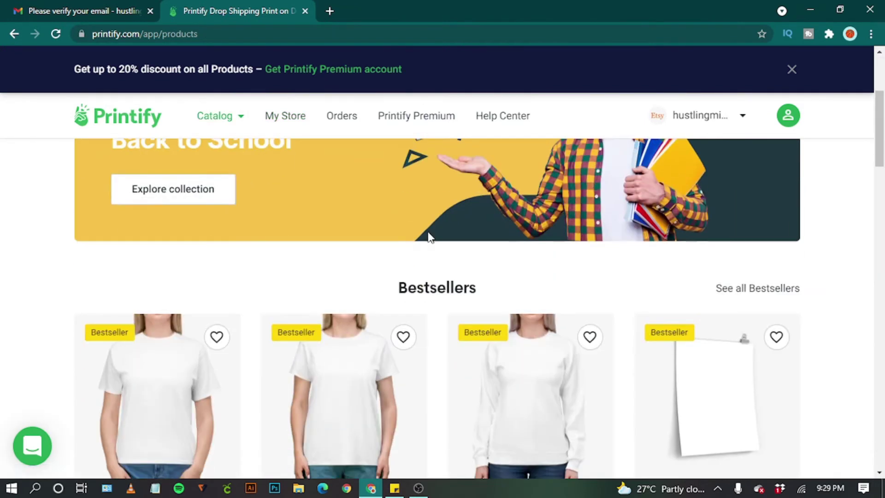
scroll(430, 236, down, 7)
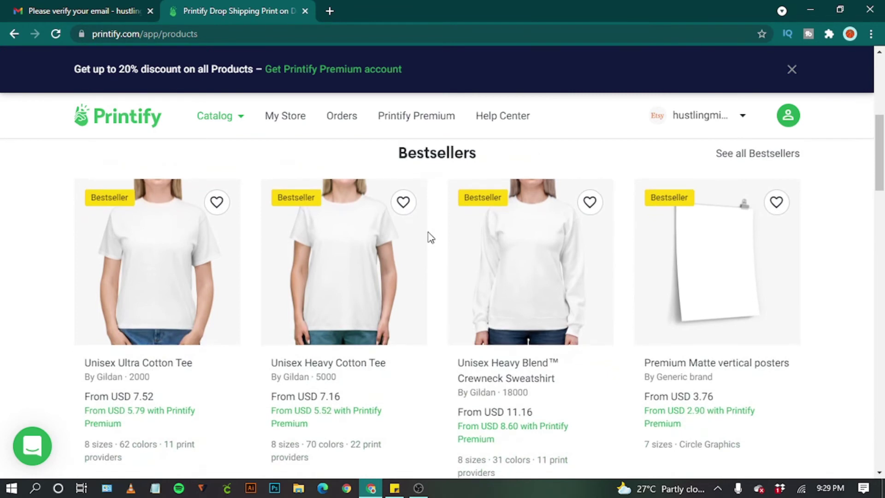
scroll(430, 237, down, 1)
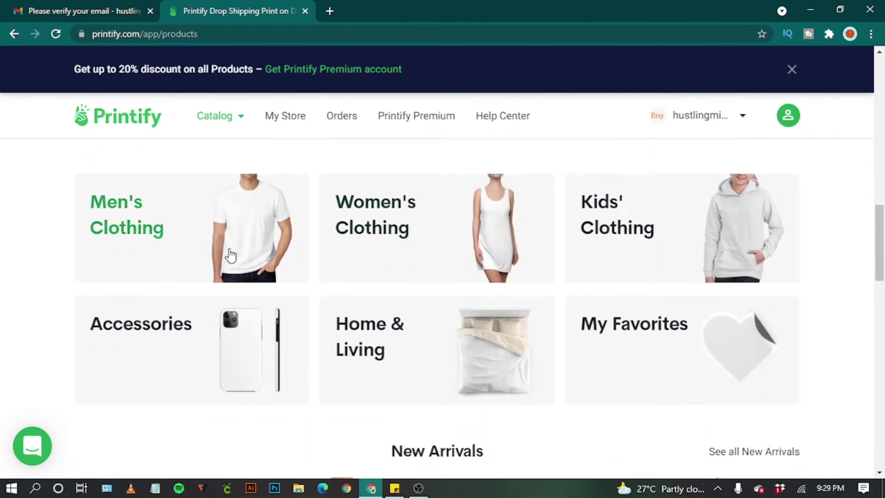
click(227, 253)
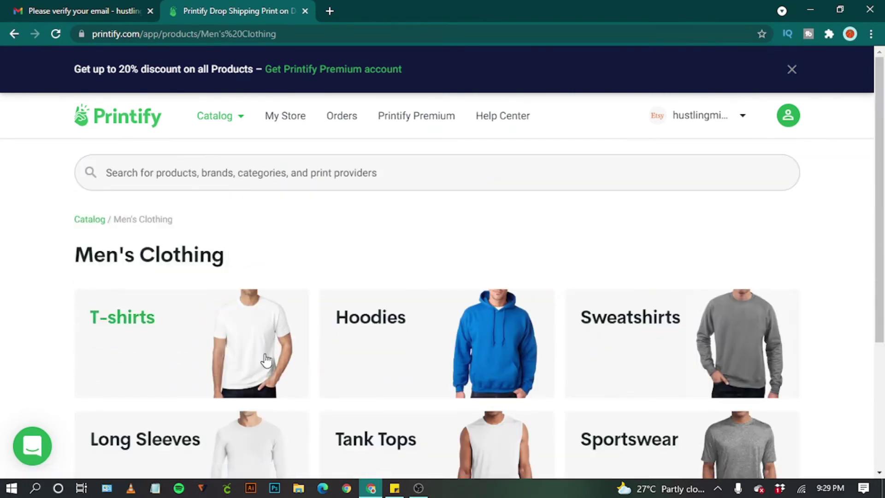
scroll(245, 283, down, 1)
click(245, 282)
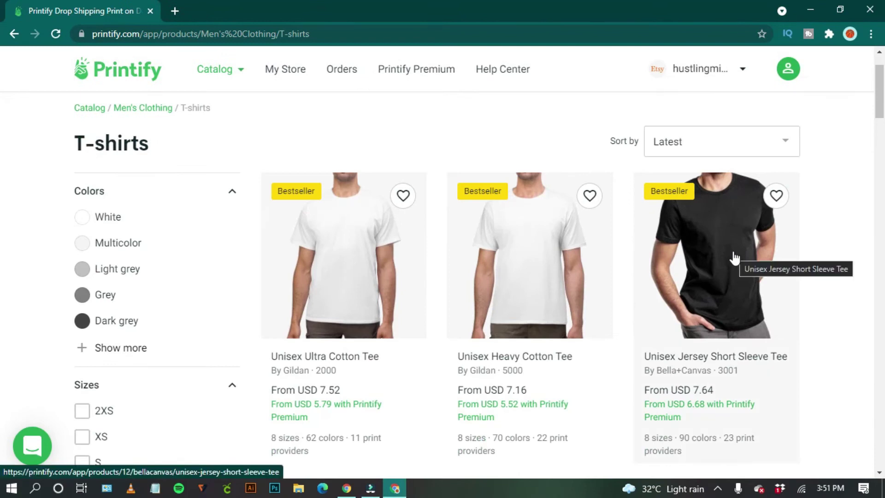
click(735, 257)
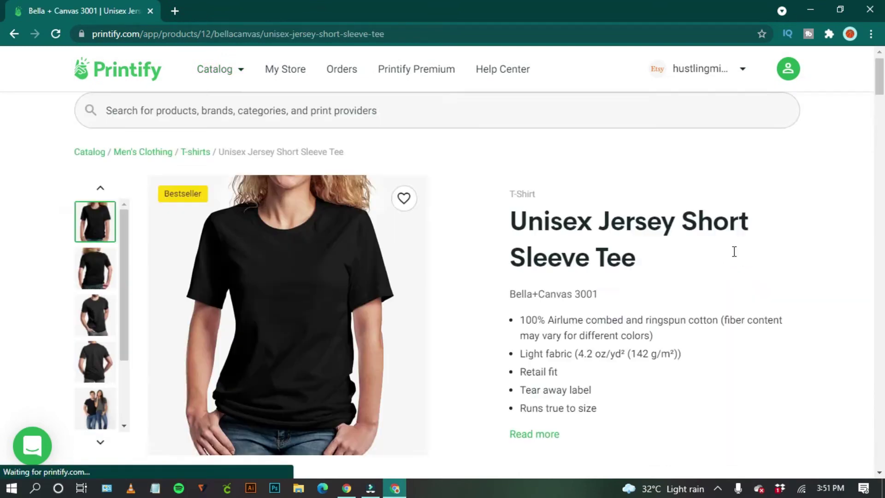
Step: Review the tee's print providers and check the explanation of the ranking scores for Awkward Styles and Big Oven Tees
scroll(710, 260, down, 9)
scroll(637, 272, down, 7)
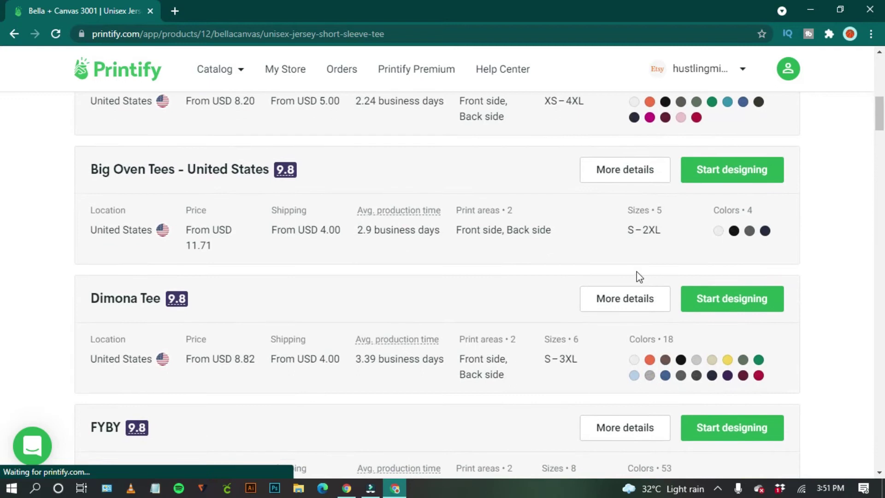
scroll(573, 284, up, 8)
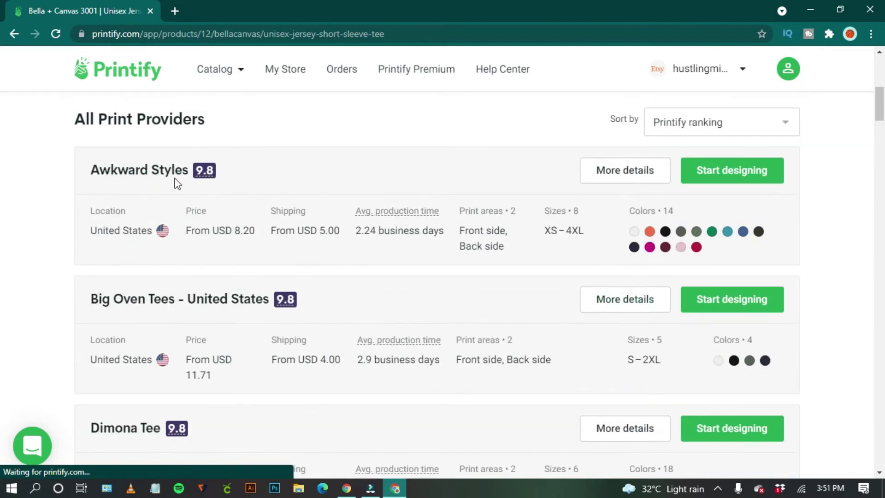
mouse_move(201, 177)
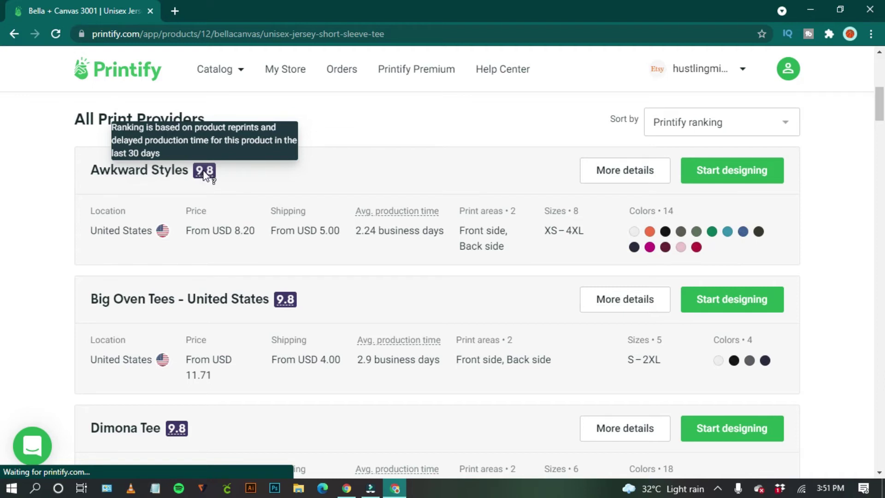
mouse_move(295, 309)
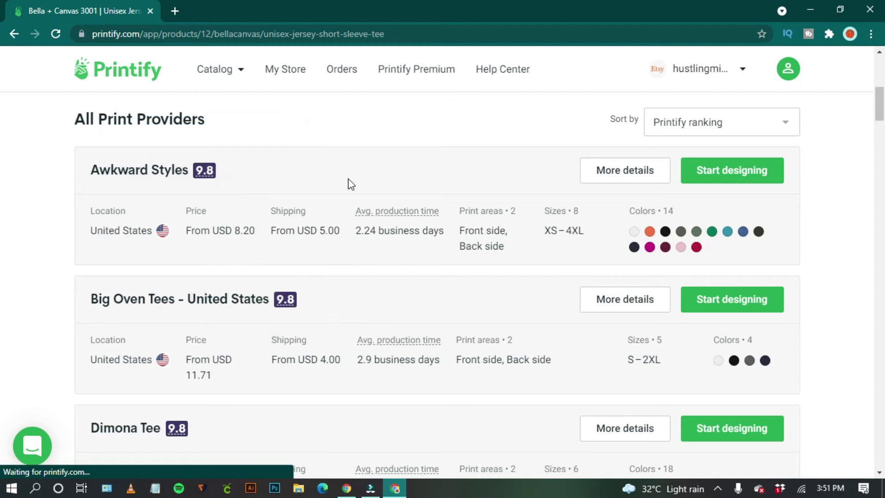
Step: Look through the sorting options for the print providers, close them without changing the order, and examine Dimona Tee's details
click(680, 129)
scroll(701, 234, down, 1)
scroll(706, 233, up, 2)
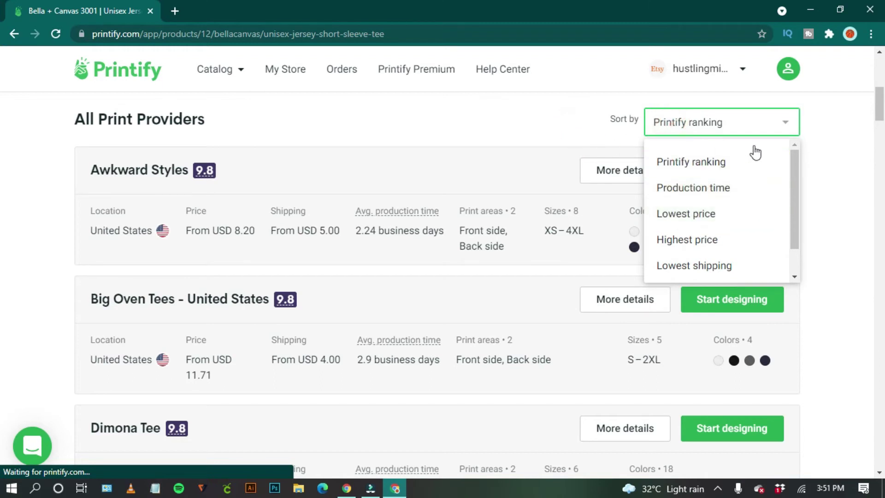
scroll(782, 331, down, 4)
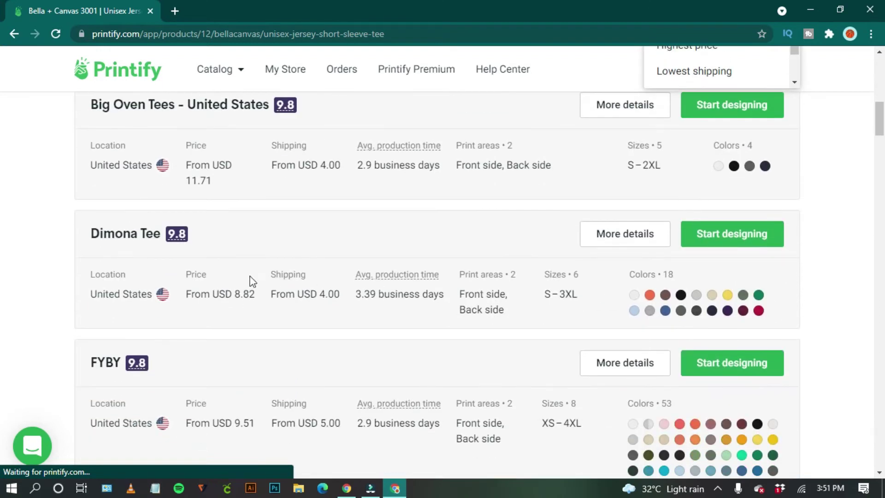
click(94, 297)
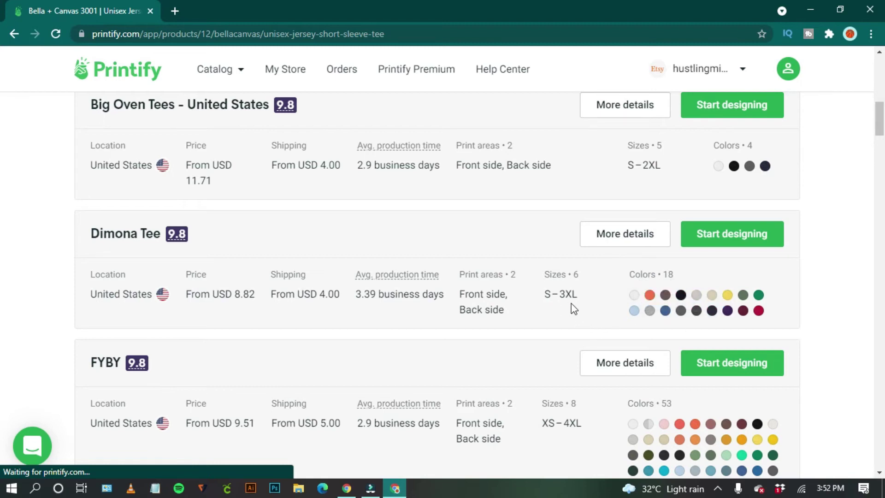
Step: Compare the locations, prices, shipping costs, production times, sizes and colors of the print providers further down the list
scroll(571, 303, down, 7)
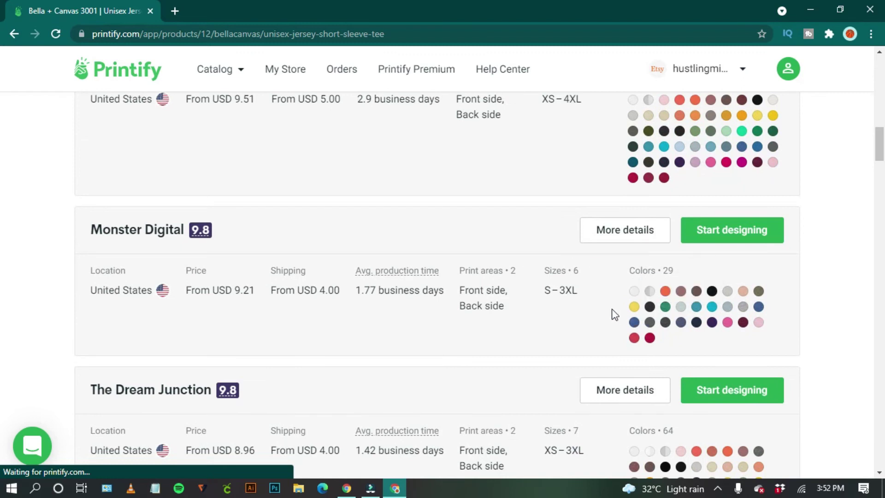
scroll(140, 354, down, 15)
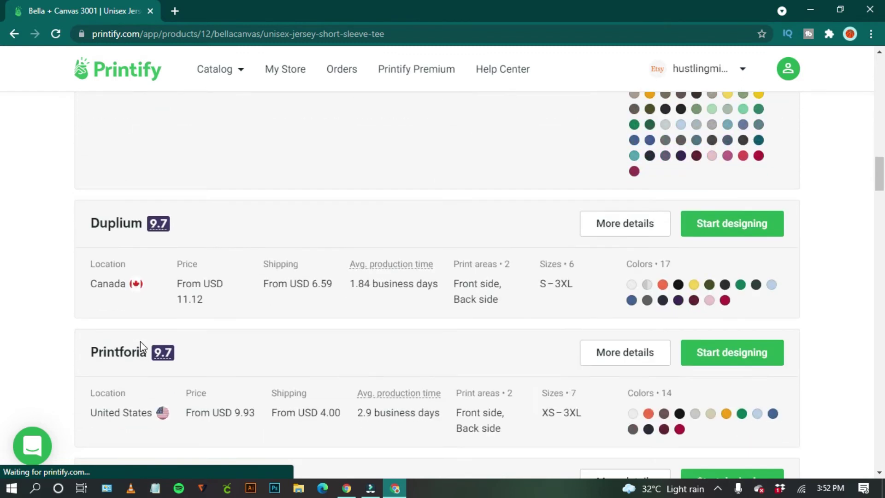
scroll(140, 342, down, 14)
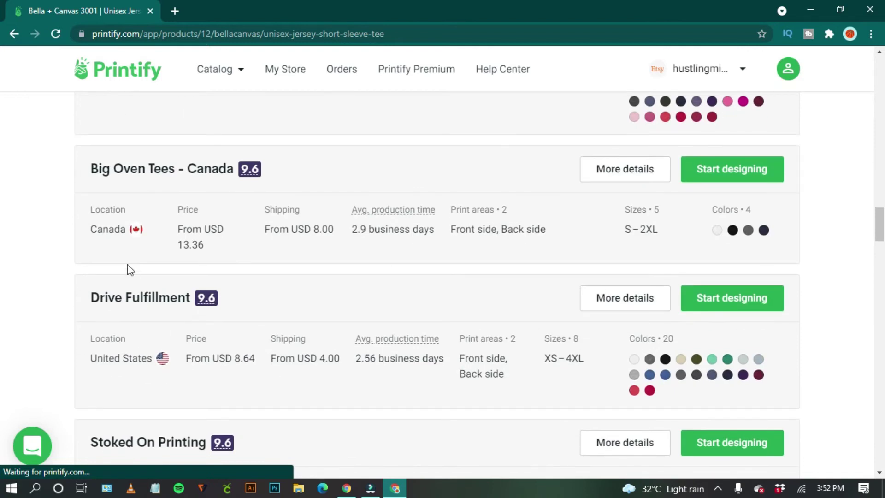
Step: Check the locations of the print providers further down, such as T shirt and Sons, and return up the list
scroll(132, 291, down, 3)
drag(96, 178, 165, 178)
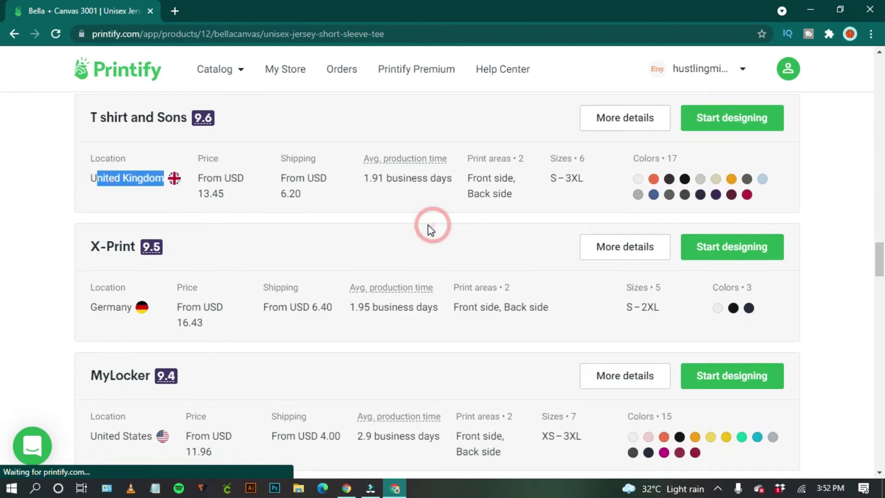
scroll(429, 228, up, 20)
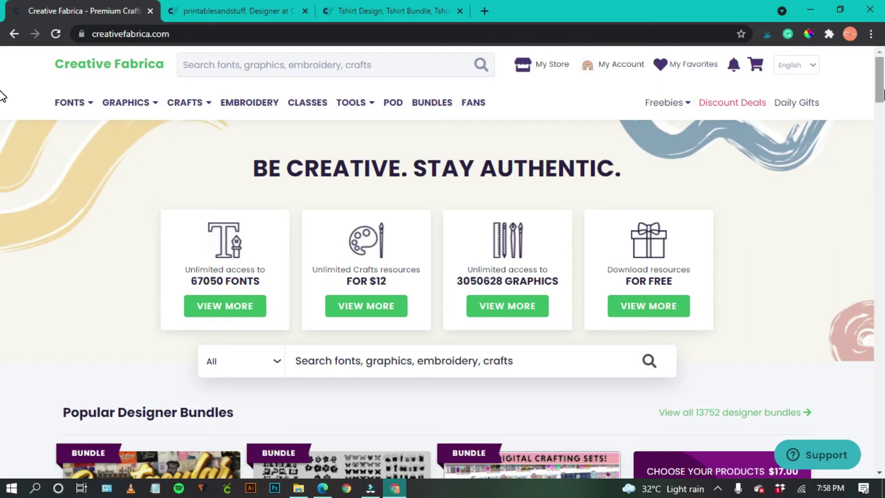
Step: Switch to Creative Fabrica and browse its popular bundles and fonts, as well as the printablesandstuff designer's graphic templates
scroll(2, 106, down, 4)
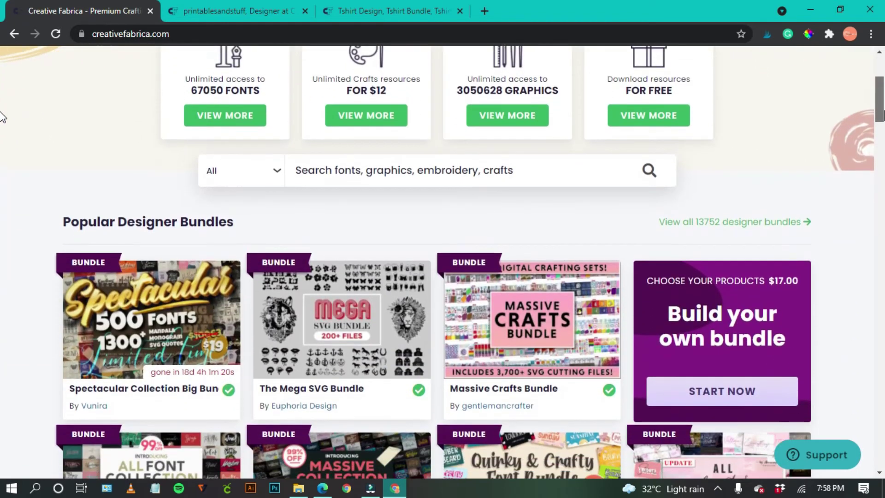
scroll(2, 117, down, 15)
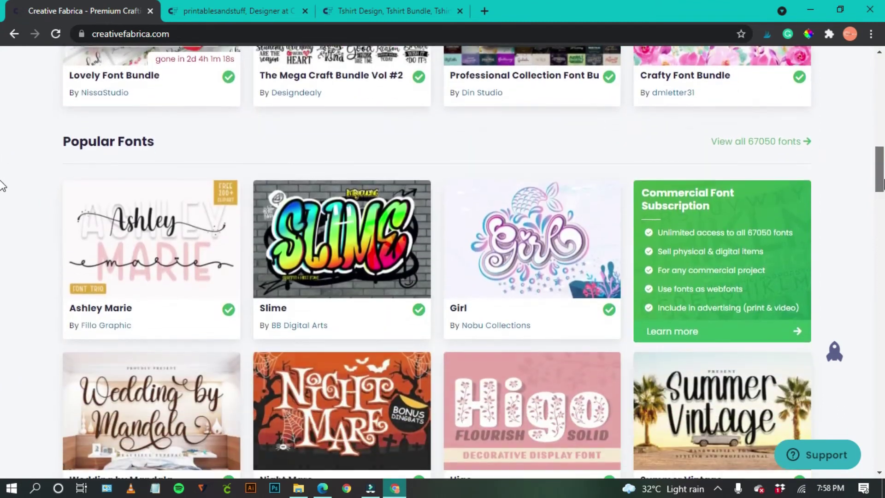
key(ctrl+Tab)
scroll(3, 136, down, 6)
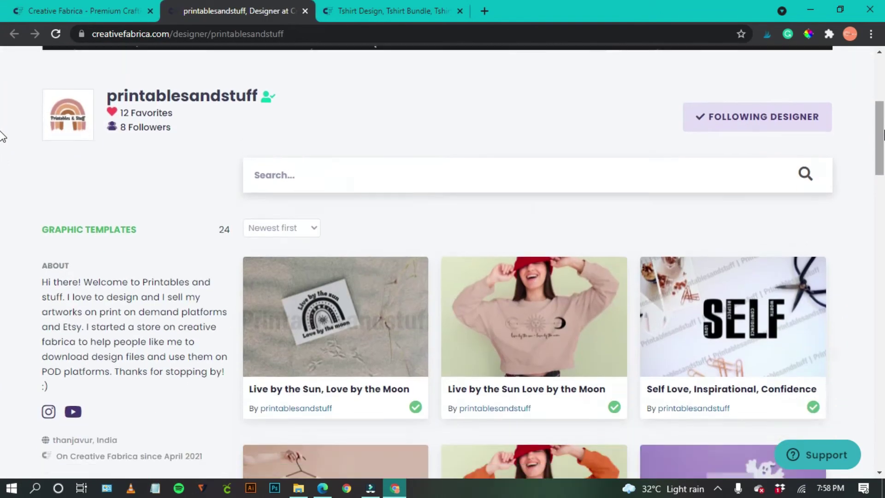
scroll(3, 136, down, 9)
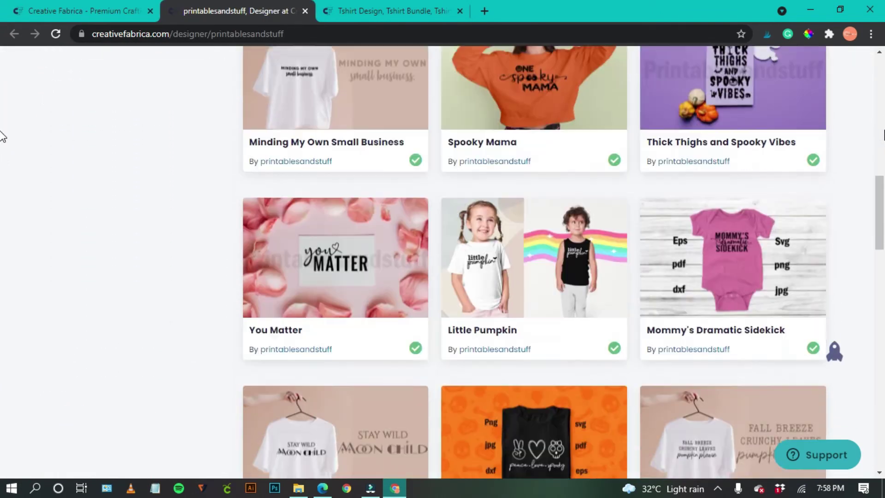
scroll(3, 136, down, 3)
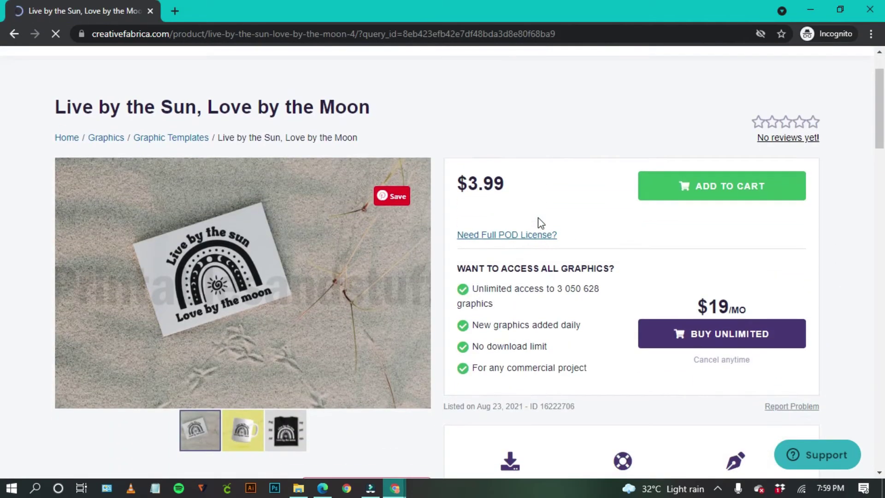
Step: Examine the price, subscription offer, included file formats and license details of the "Live by the Sun, Love by the Moon" graphic
drag(468, 184, 507, 188)
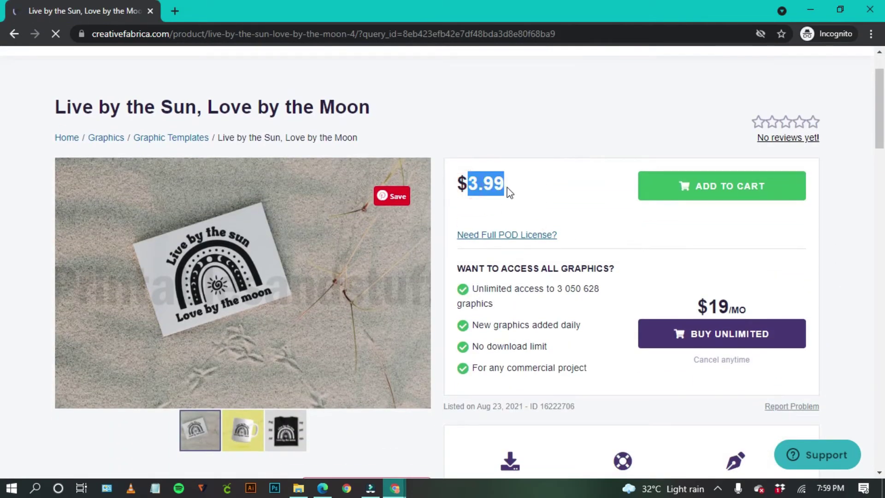
click(549, 189)
scroll(637, 242, down, 3)
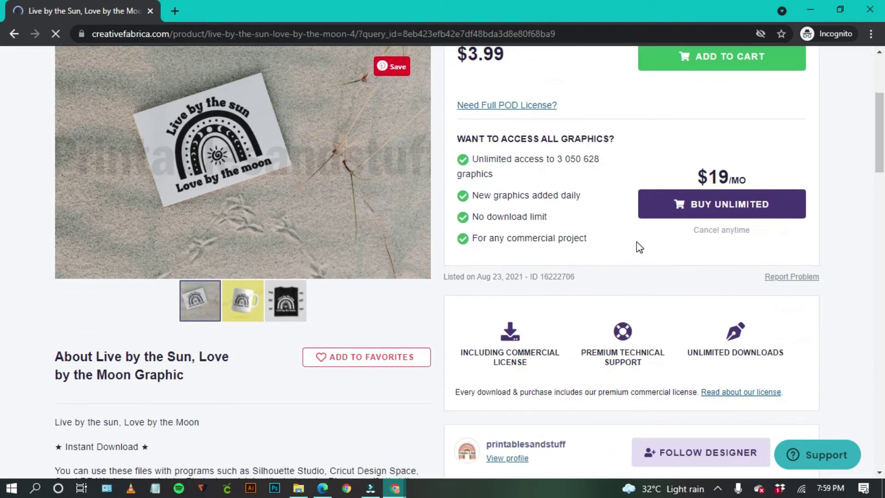
scroll(162, 392, down, 3)
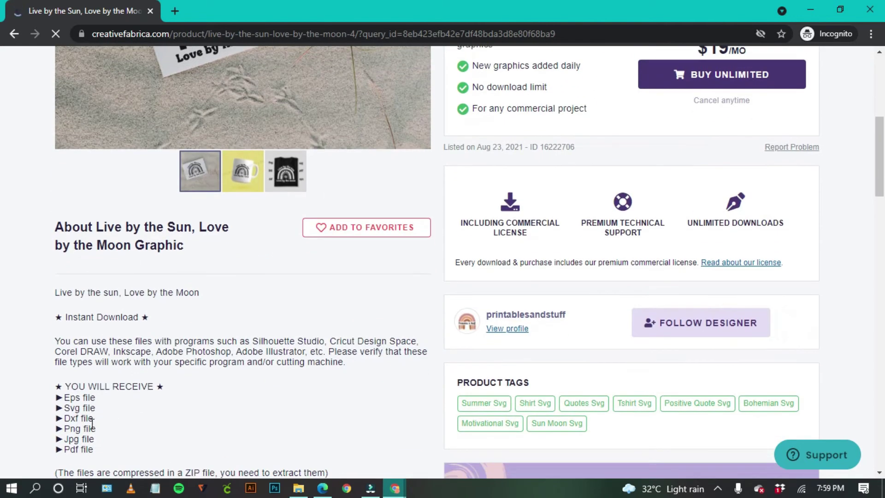
drag(82, 452, 180, 405)
click(178, 401)
double_click(719, 369)
click(720, 370)
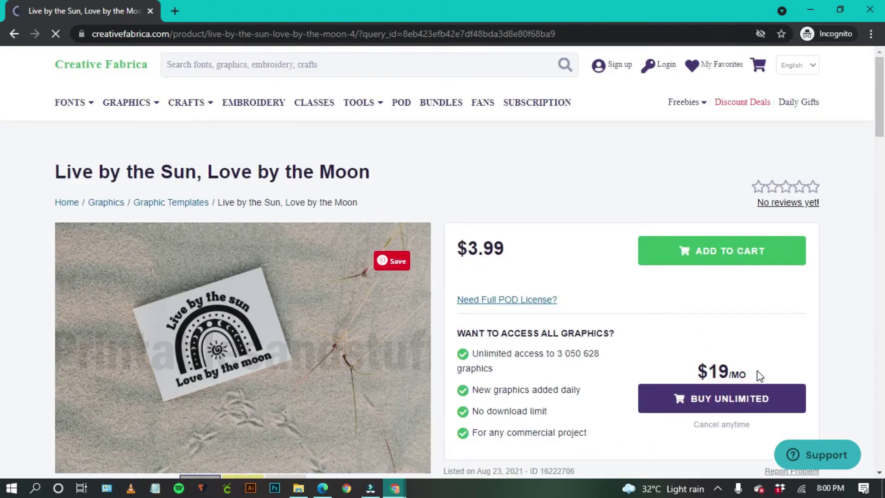
scroll(760, 376, down, 1)
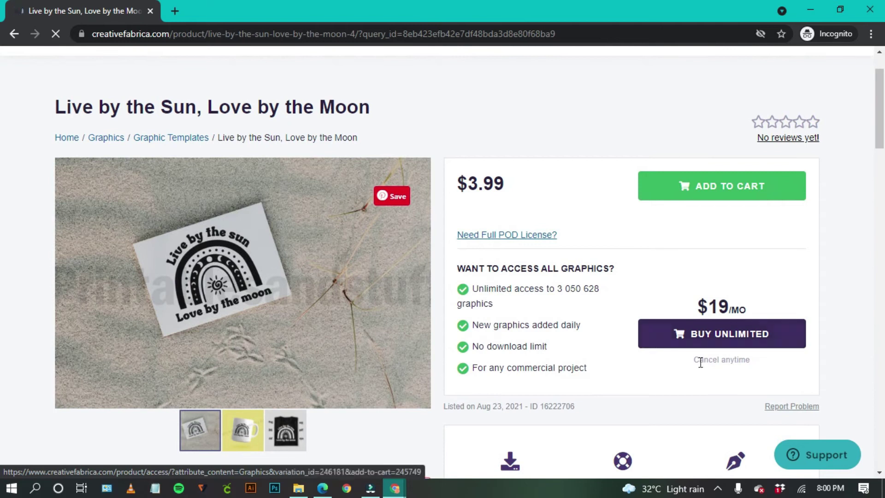
Step: Download the "Live by the Sun, Love by the Moon" graphic from the signed-in product page as a ZIP into the Desktop's sample folder
click(810, 10)
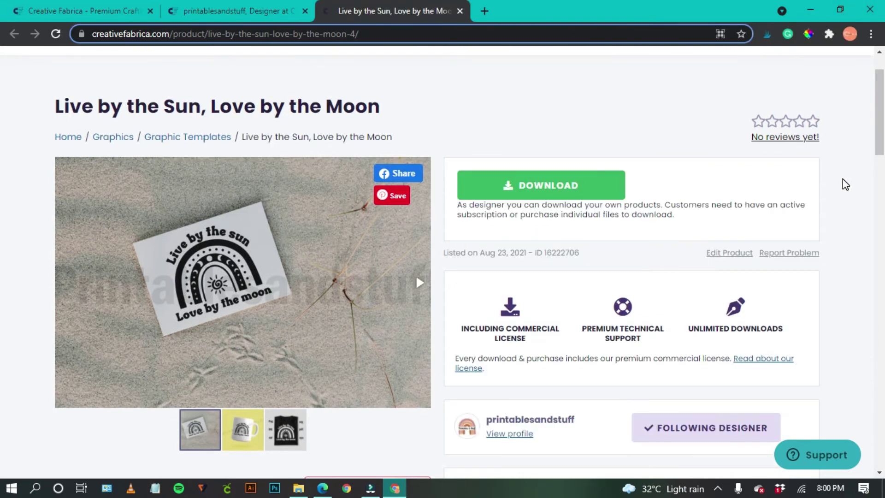
click(563, 186)
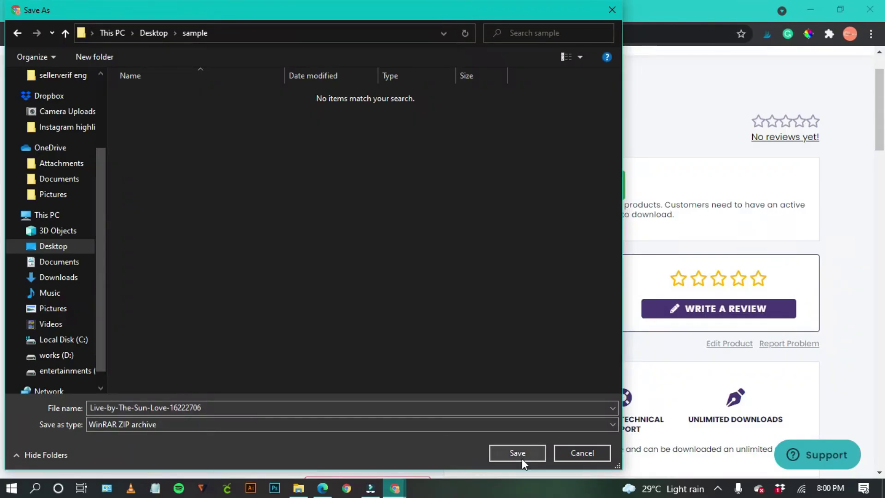
click(522, 458)
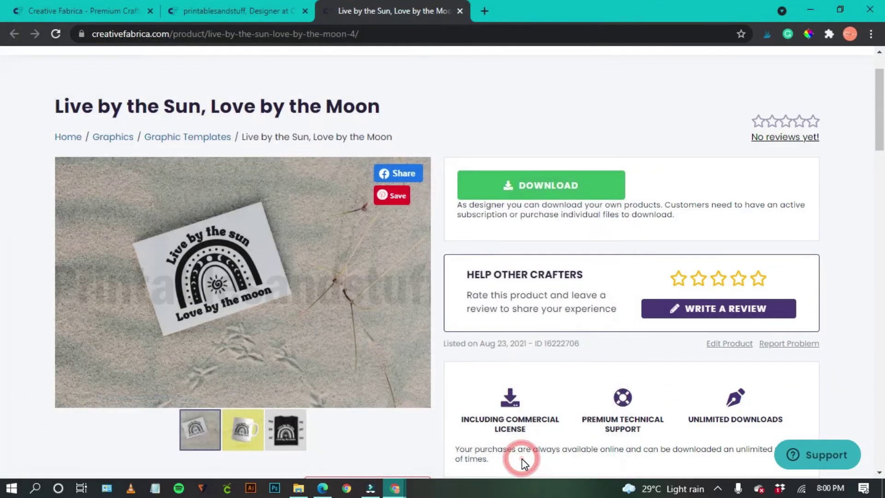
Step: Extract the downloaded Live-by-The-Sun-Love-16222706 archive in the sample folder and inspect its sun&moon PNG and EPS files
click(137, 461)
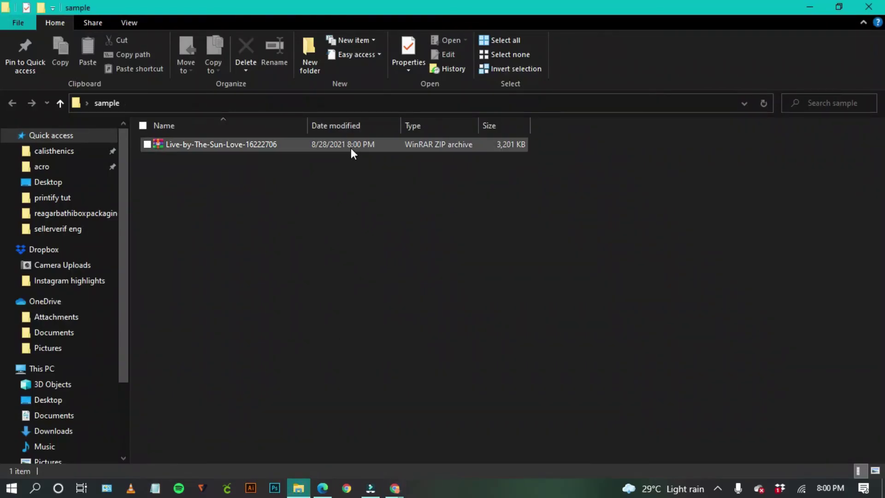
click(350, 147)
right_click(351, 147)
click(311, 189)
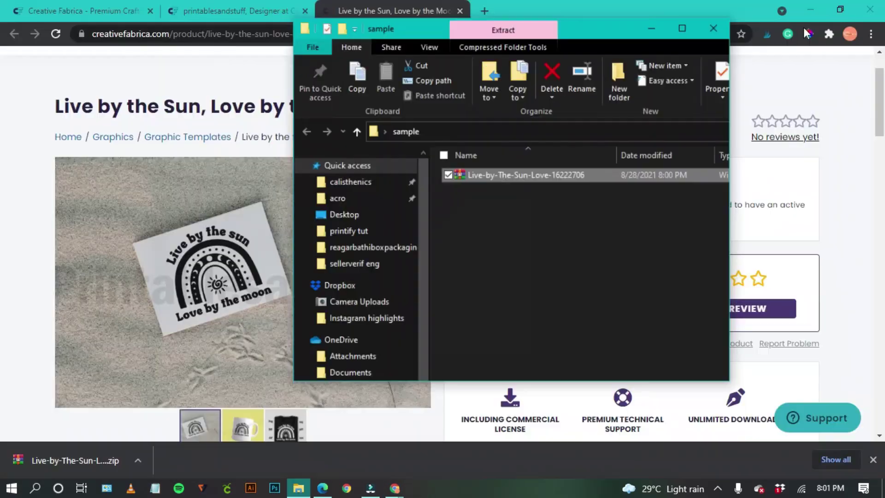
drag(255, 77, 180, 78)
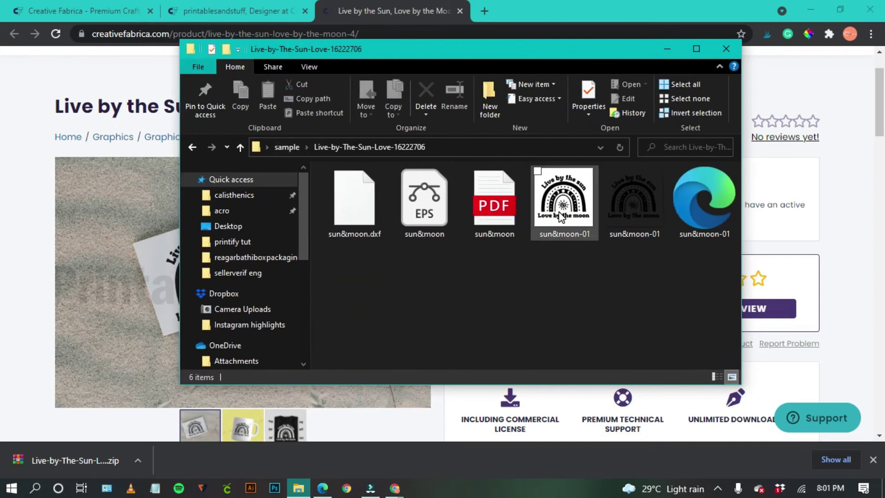
click(634, 228)
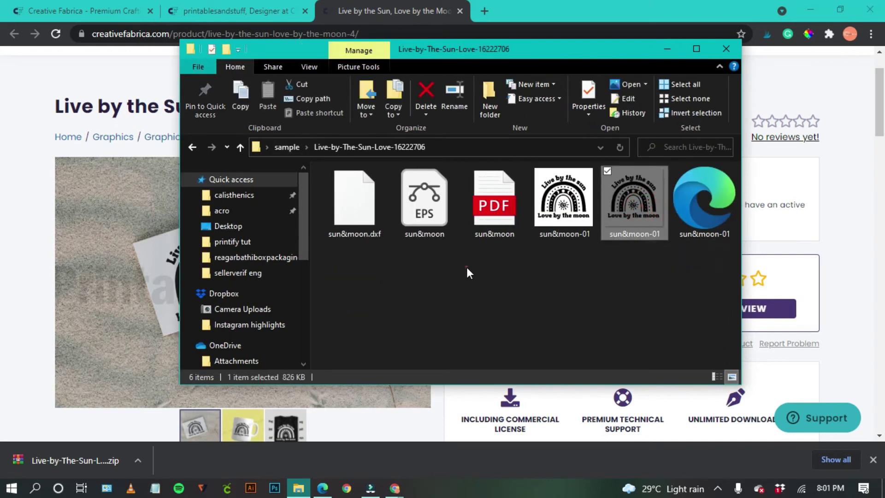
click(434, 228)
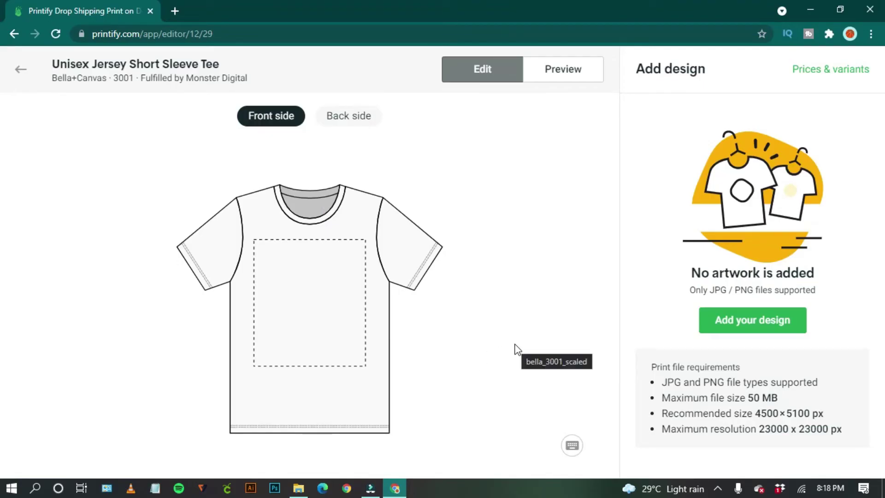
Step: Add the transparent sun&moon-01 PNG from the device as the design on the tee's front side
click(746, 322)
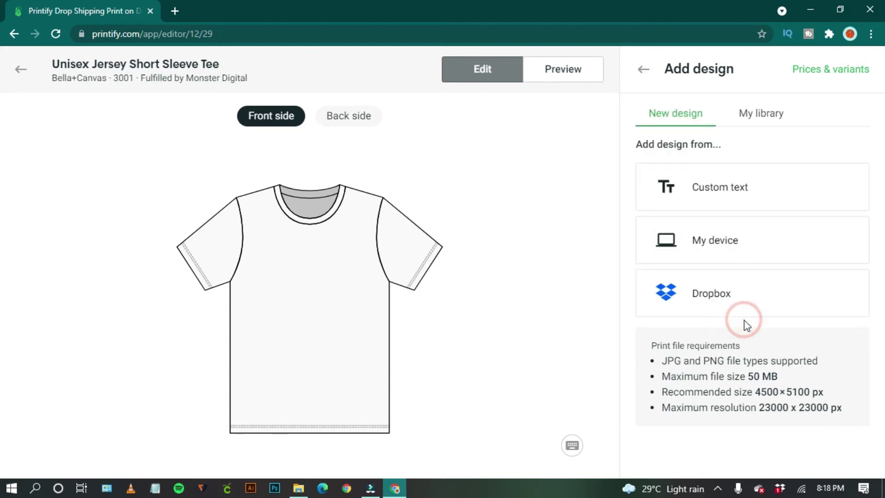
click(703, 246)
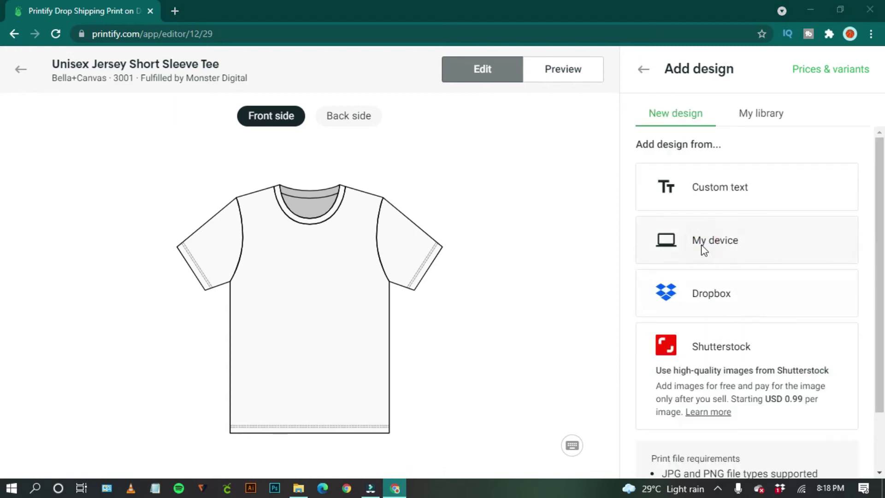
click(224, 106)
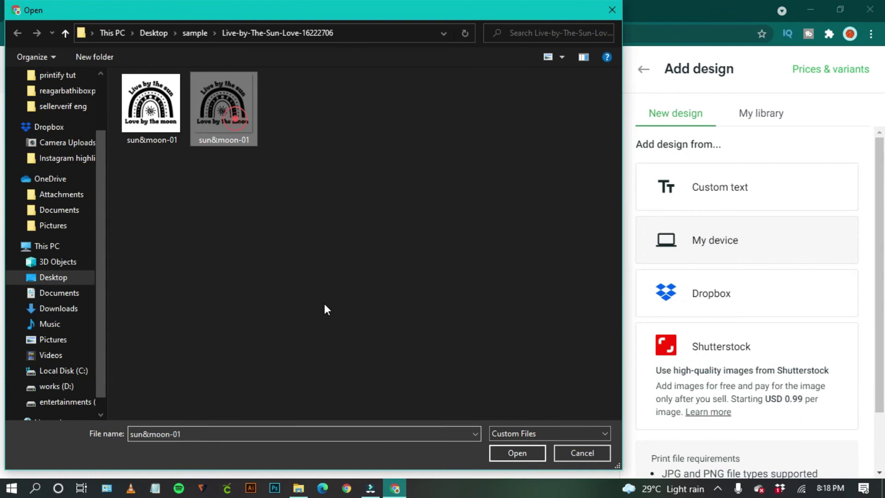
click(517, 453)
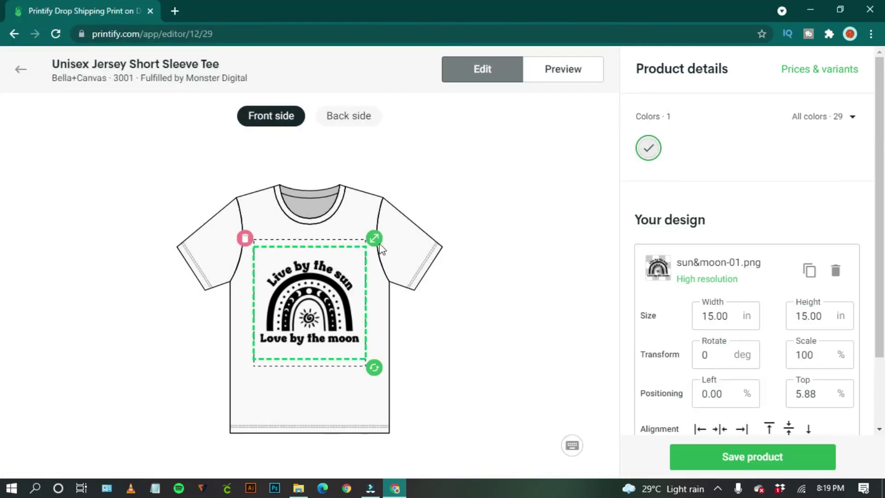
Step: Shrink the front design to about 12.66 in wide, move it higher on the chest, and center it horizontally
drag(376, 240, 365, 268)
drag(314, 323, 313, 302)
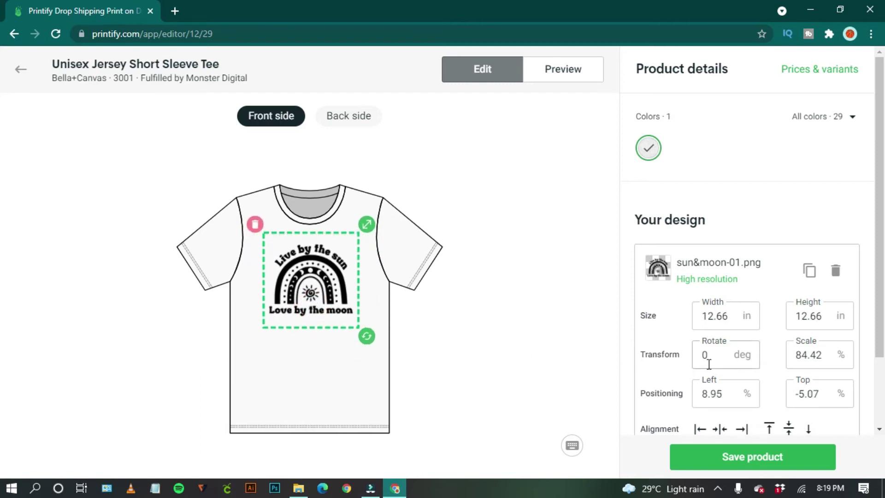
scroll(709, 364, down, 2)
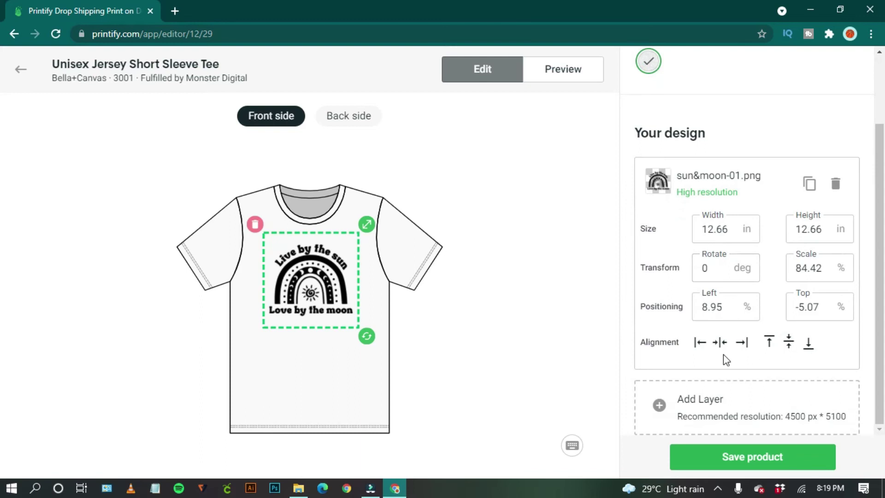
click(720, 343)
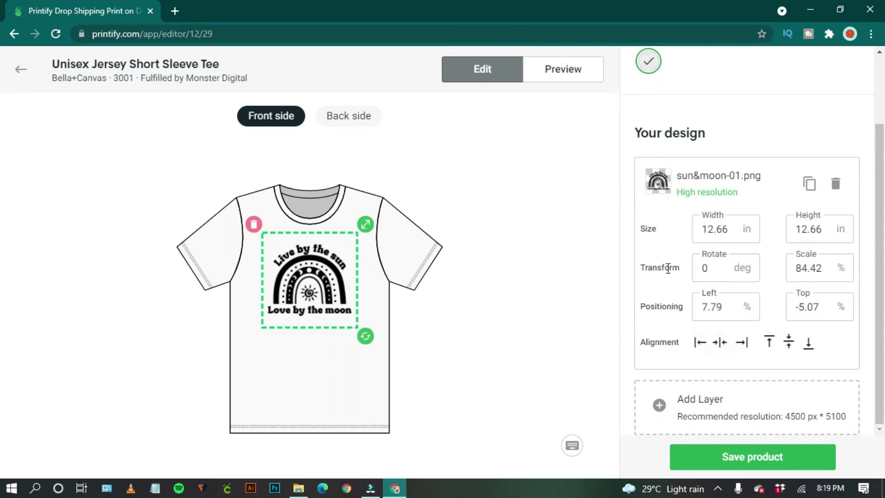
scroll(668, 269, up, 2)
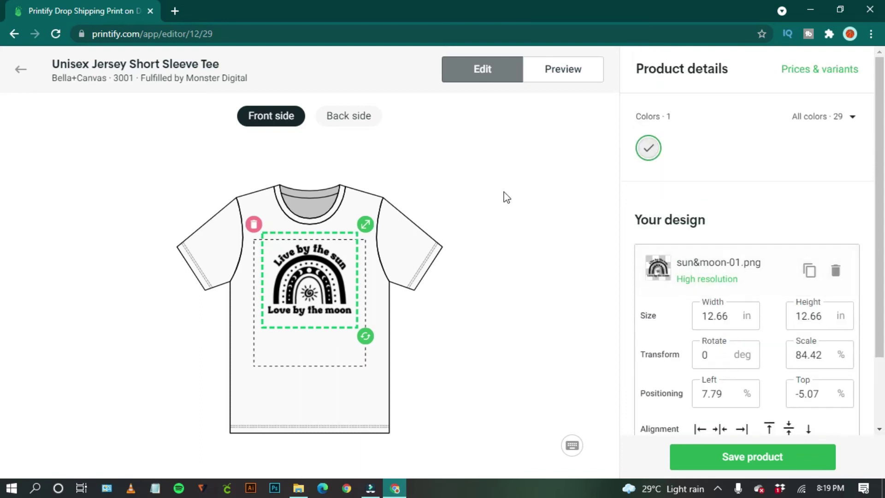
Step: Try a custom text layer on the tee's back side, delete it, and return to the front side
click(363, 121)
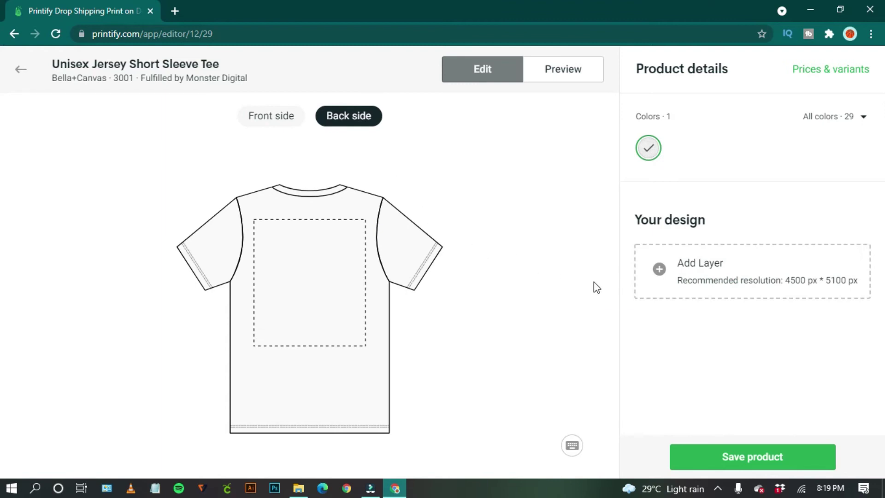
click(678, 280)
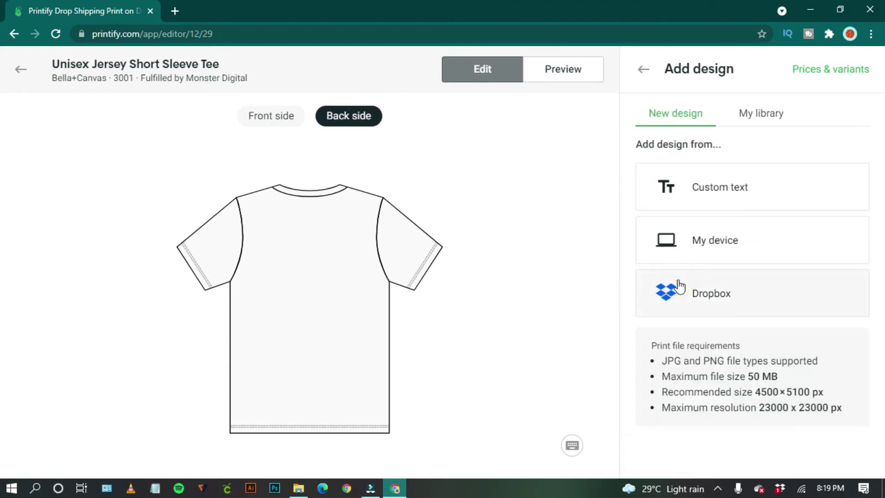
click(700, 195)
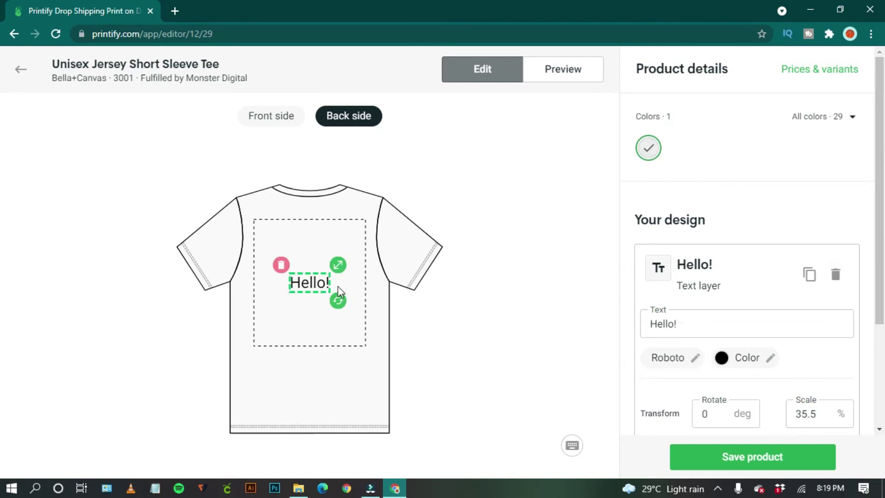
click(280, 265)
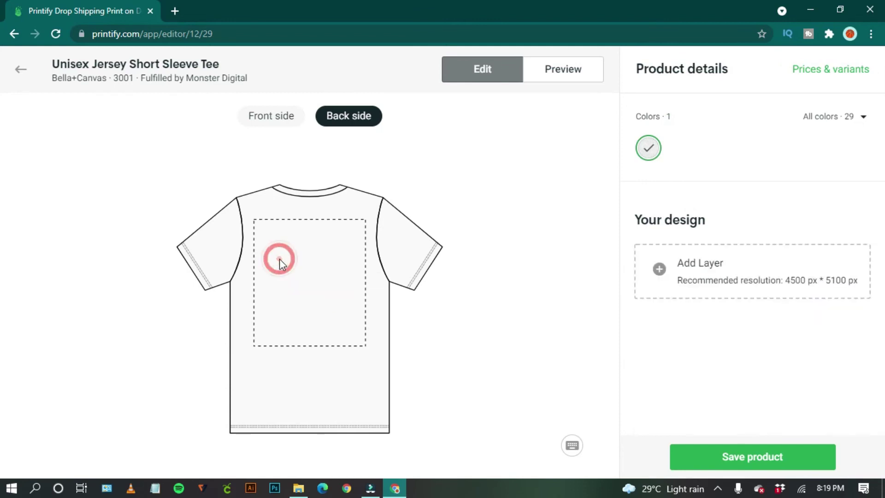
click(256, 121)
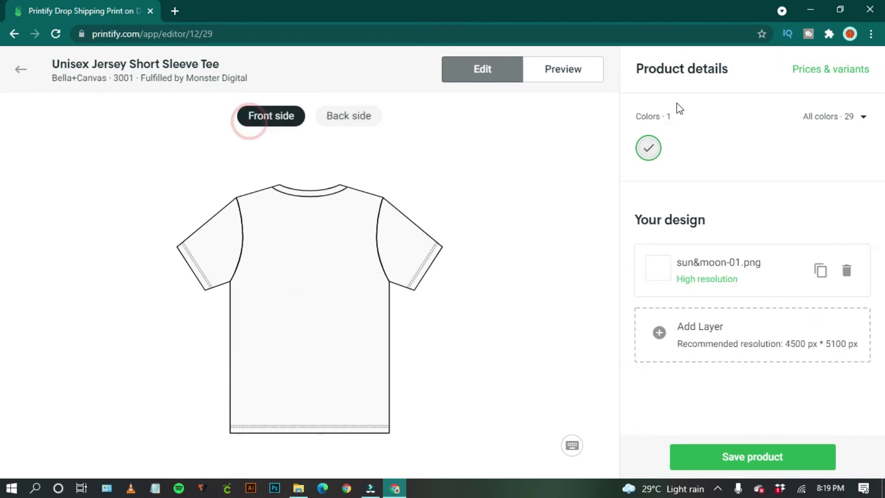
Step: Look at the saved designs in the library as a source for another layer, and return to the front-side design without adding one
click(723, 330)
click(759, 114)
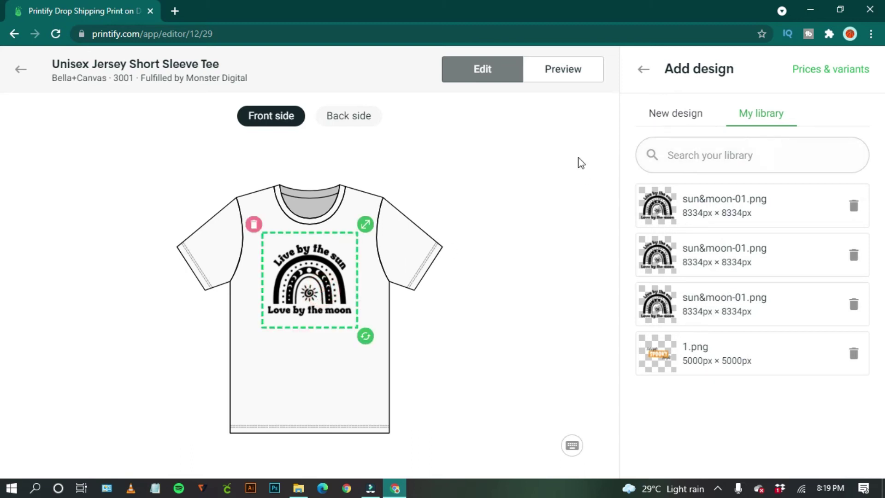
click(328, 115)
click(301, 119)
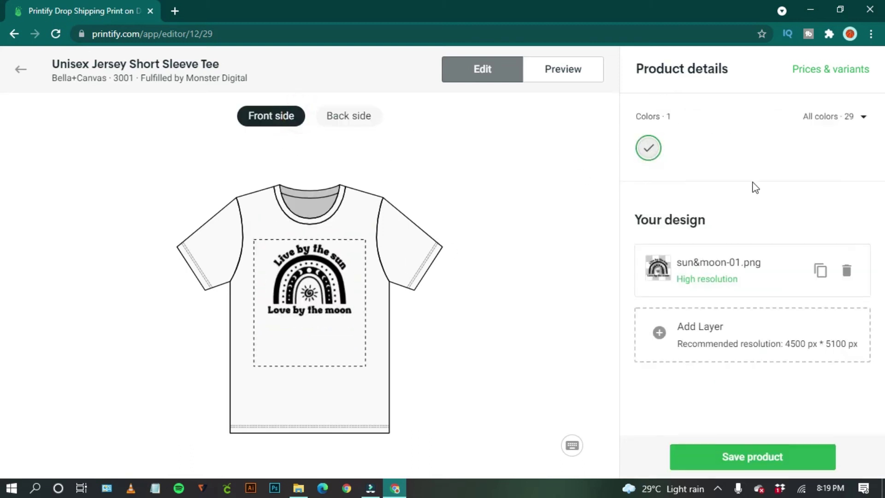
Step: Add Ash, Orange, Heather Mauve, Black and Silver to the tee's selected colors
click(555, 224)
click(845, 121)
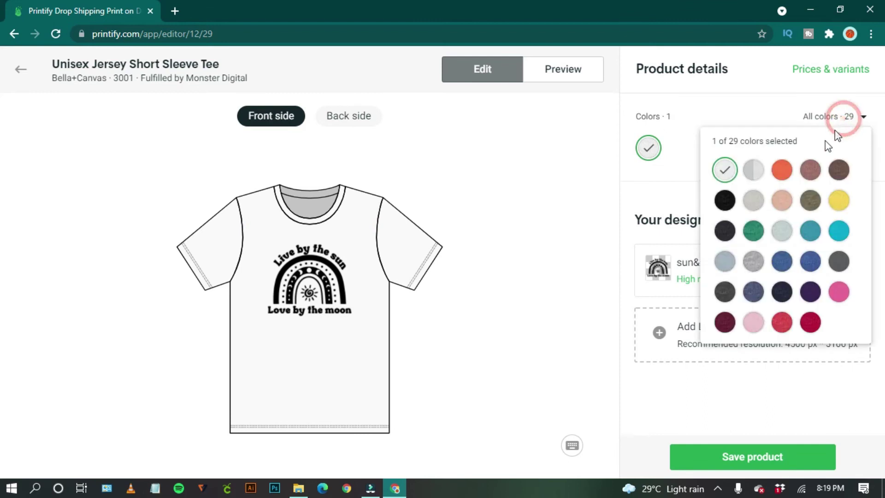
click(753, 170)
click(784, 171)
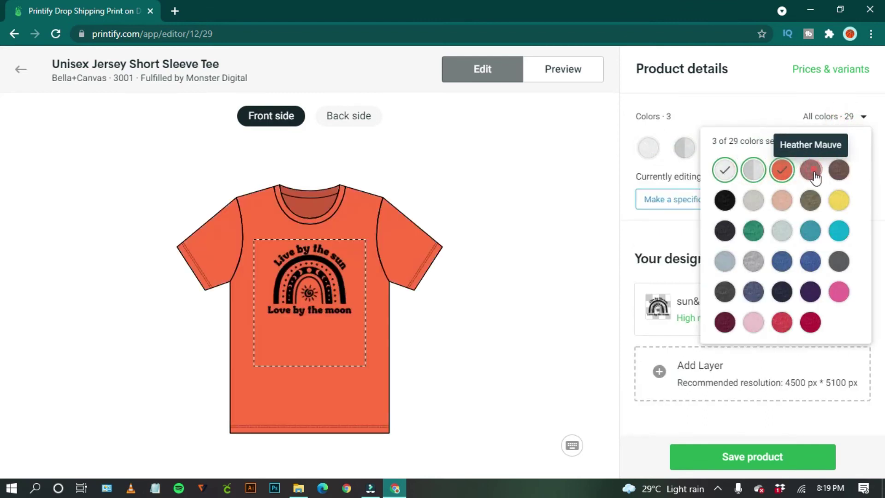
click(811, 170)
click(726, 200)
click(758, 203)
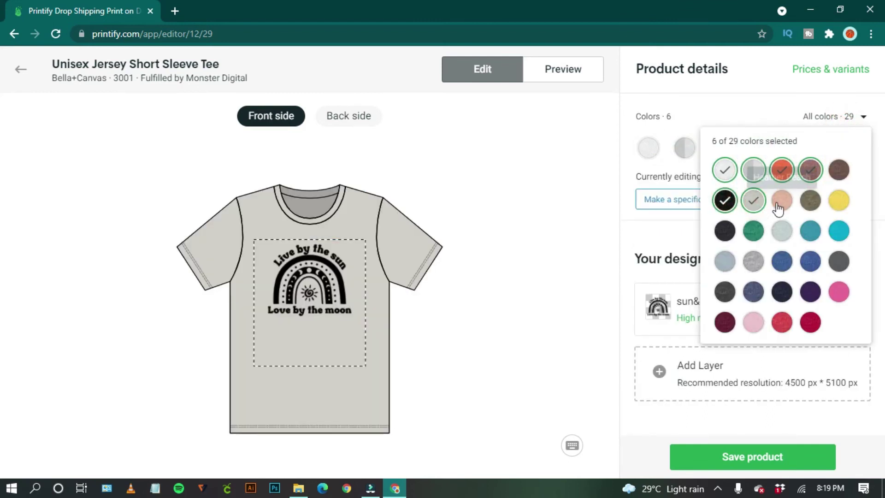
Step: Add Heather Peach, Heather Kelly, the ice blue shade, Athletic Heather, Pink and Charity Pink to the tee's colors, and close the color picker
click(782, 203)
click(771, 231)
click(743, 231)
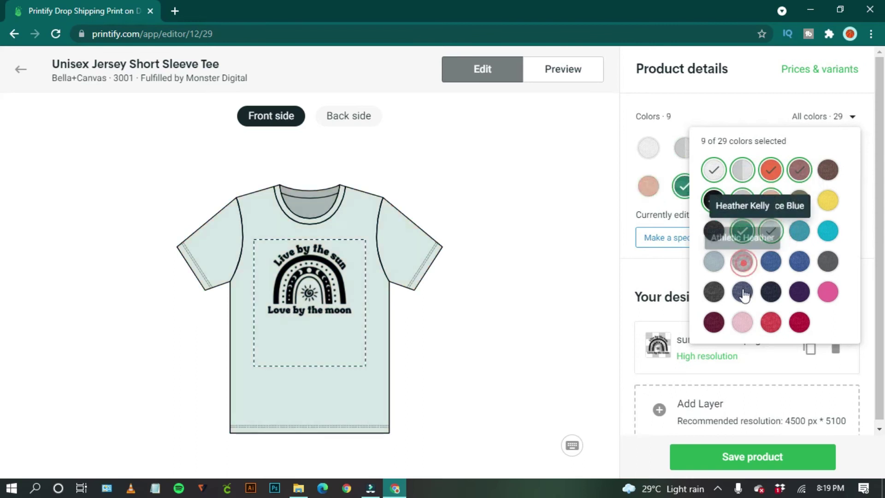
click(742, 261)
click(744, 322)
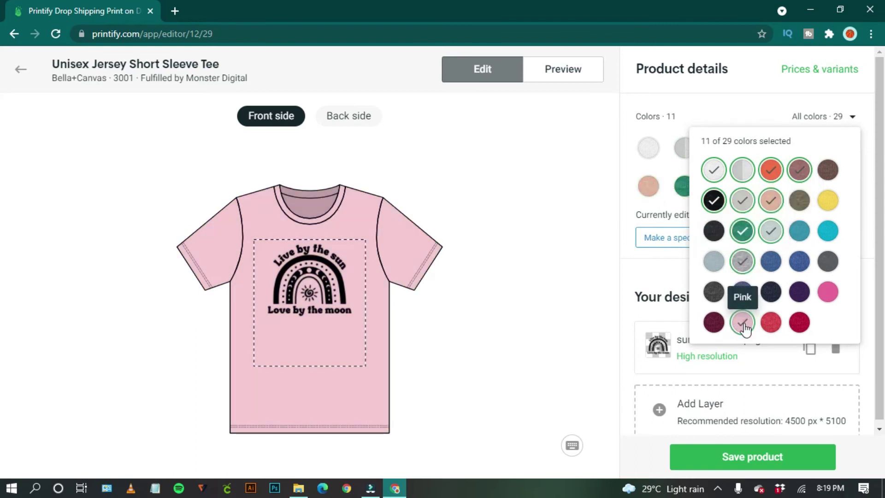
click(828, 292)
click(567, 313)
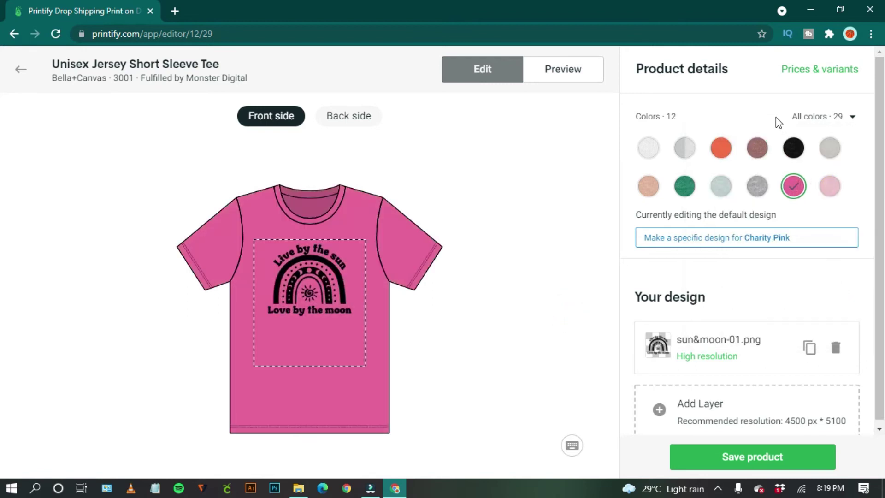
Step: Try removing the 3XL size from the product variants, and close the variants dialog without updating
click(806, 70)
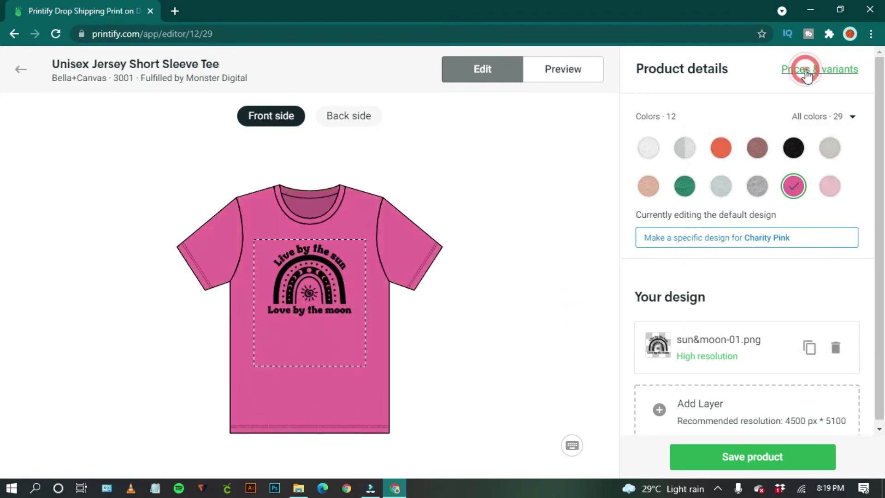
click(506, 152)
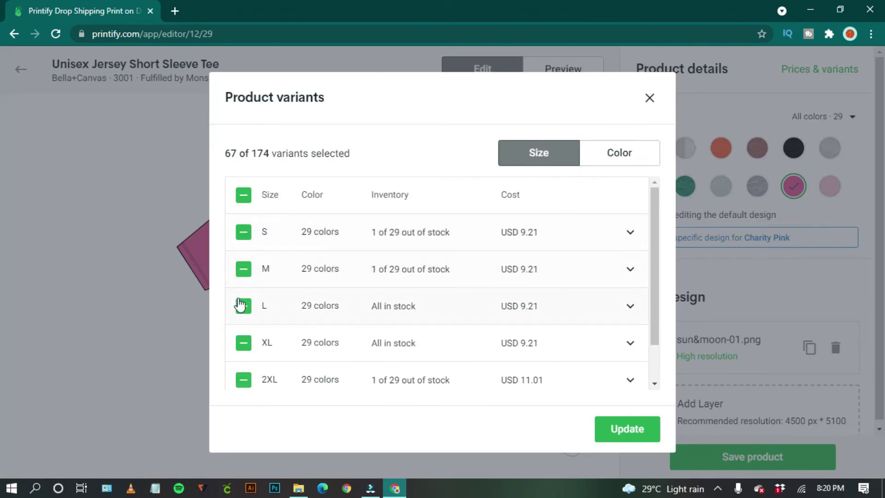
scroll(239, 306, down, 1)
click(240, 371)
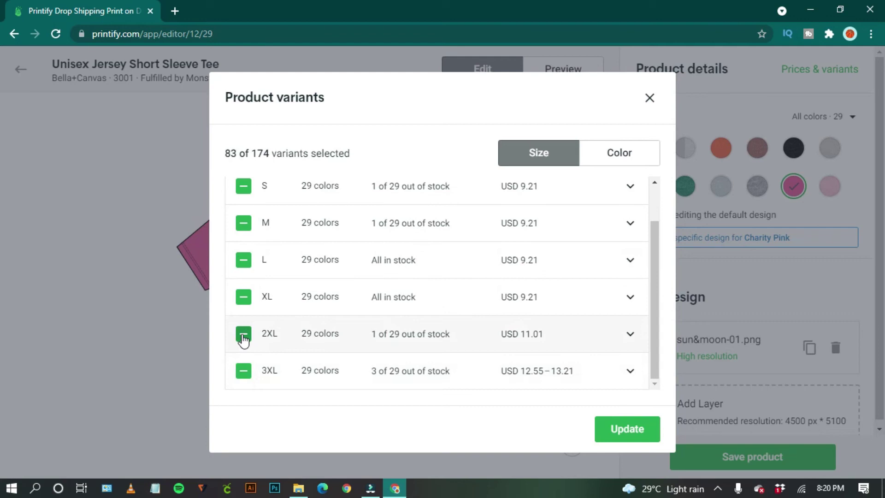
click(244, 373)
click(242, 339)
click(242, 341)
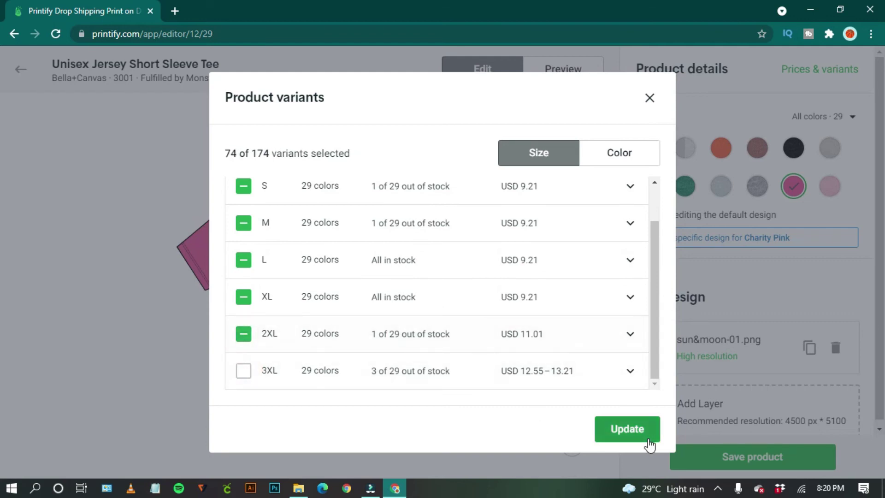
click(656, 102)
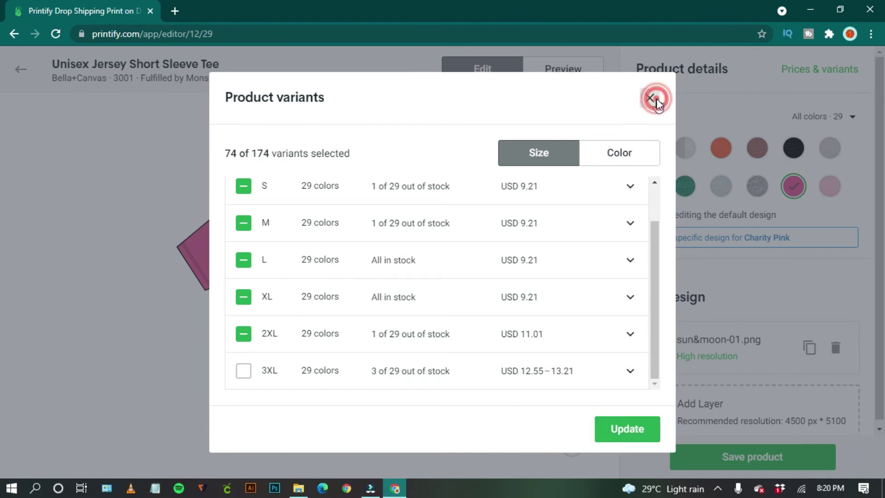
Step: Preview the tee mockup in Ash and save the product to the store
click(553, 70)
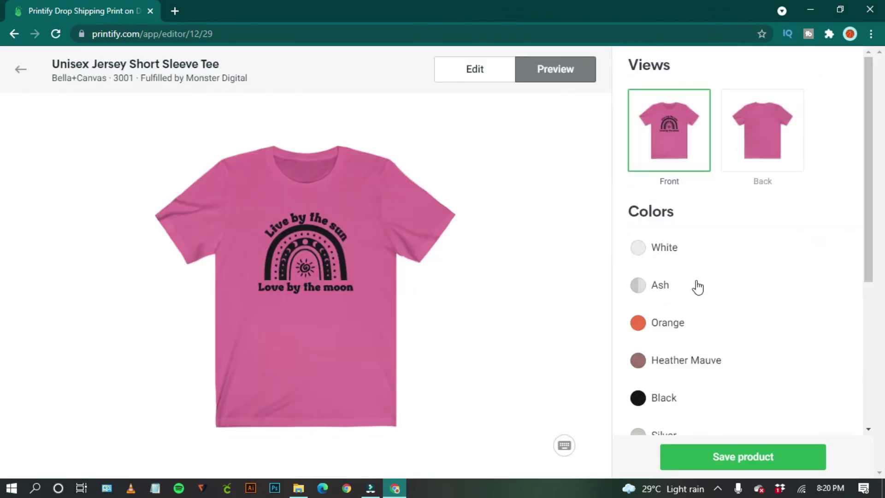
click(695, 283)
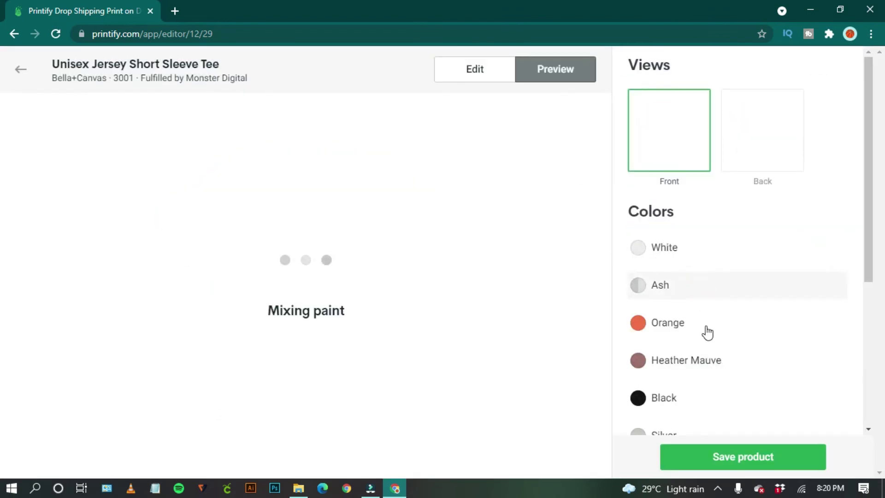
click(720, 456)
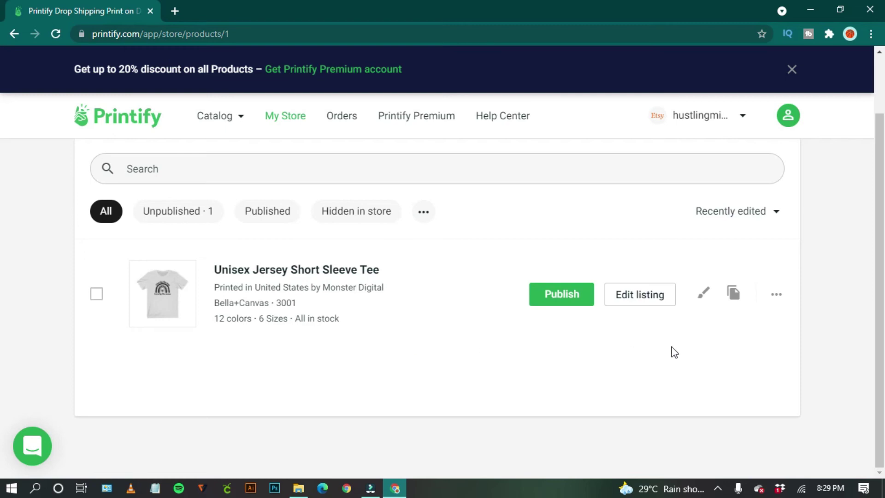
click(708, 296)
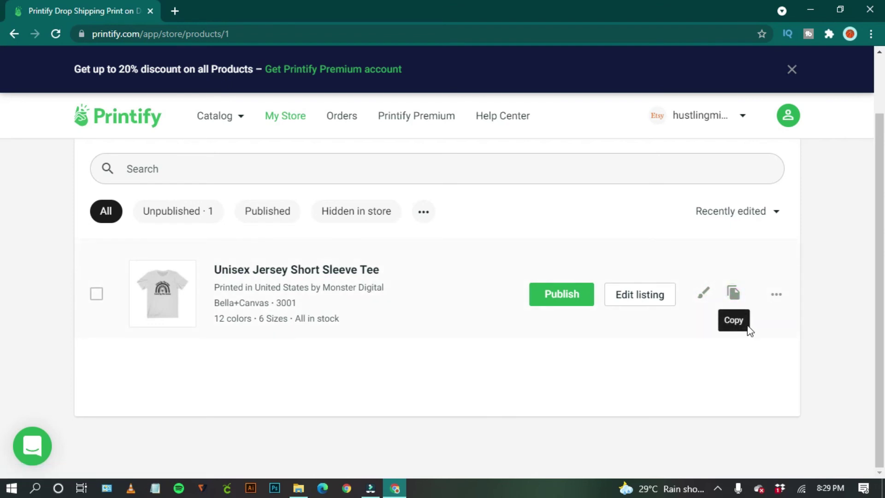
click(777, 299)
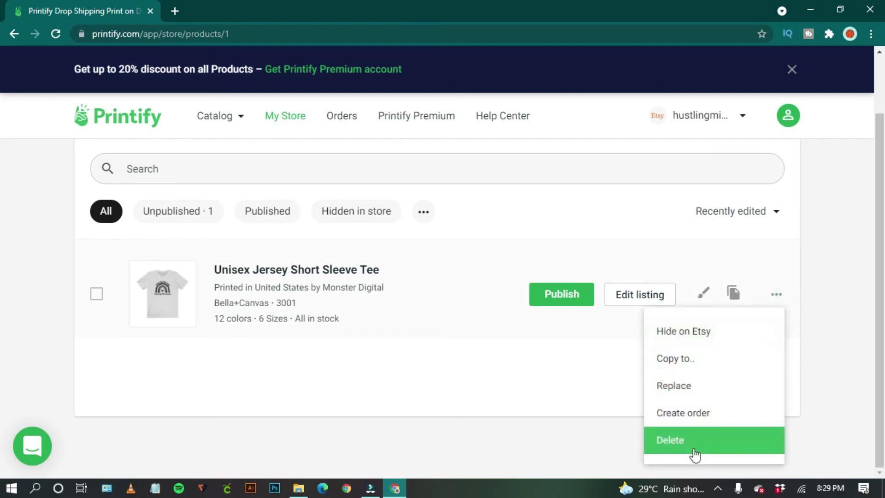
click(593, 405)
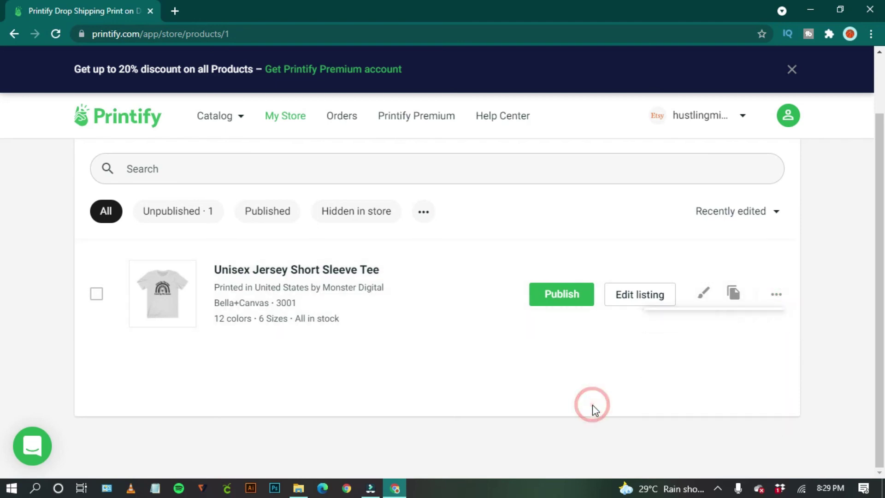
Step: In the saved tee's listing, replace the product title with "Live by the sun love by the moon - unisex tshirt"
scroll(509, 358, down, 10)
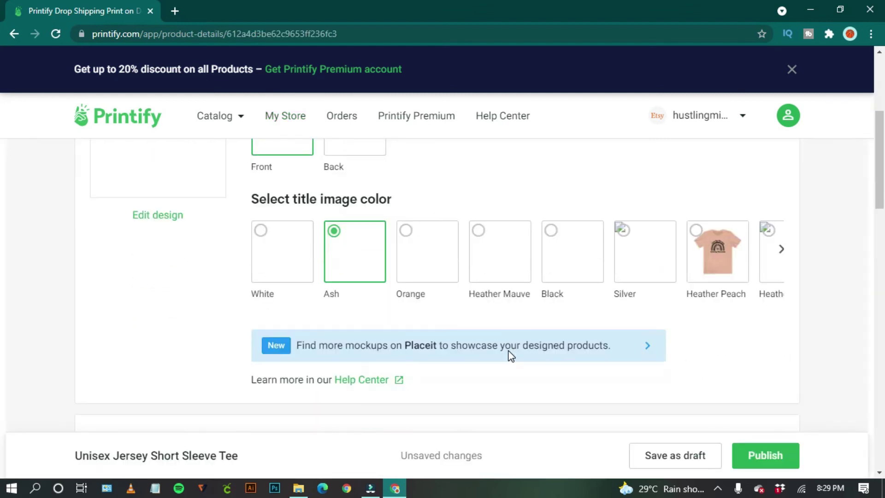
click(470, 203)
key(ctrl+a)
text(Live by the sun love by the moon - unisex tshirt)
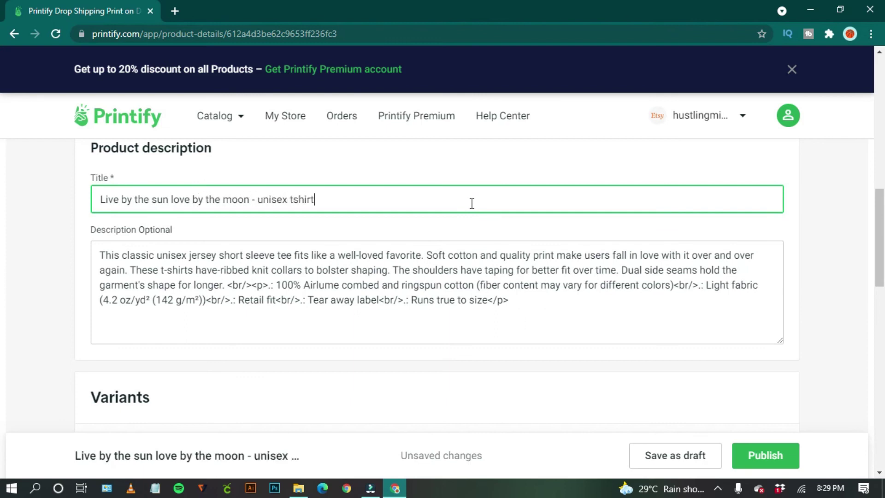
Step: Add "This tee will be a perfect gift for your mother, friend, husband or someone you love." as a separate line above the existing description
key(Tab)
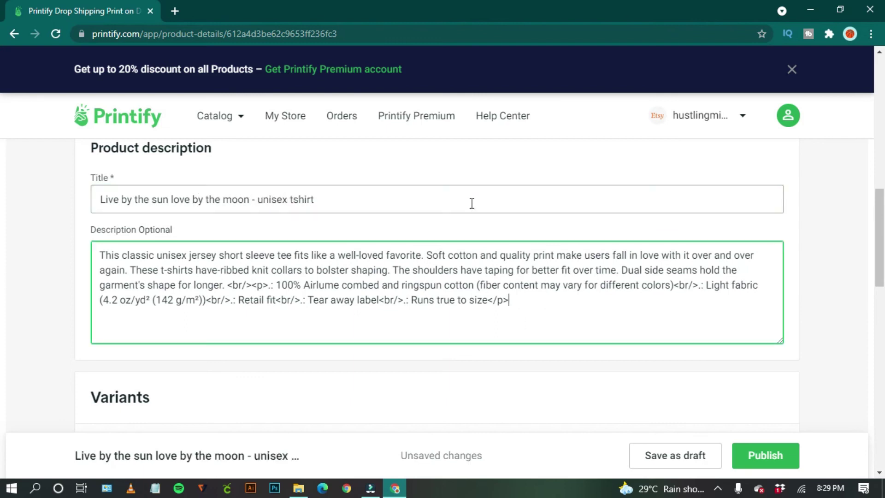
key(Return)
key(Return)
click(107, 253)
text(This tee will be a perfect gift for your mother, f)
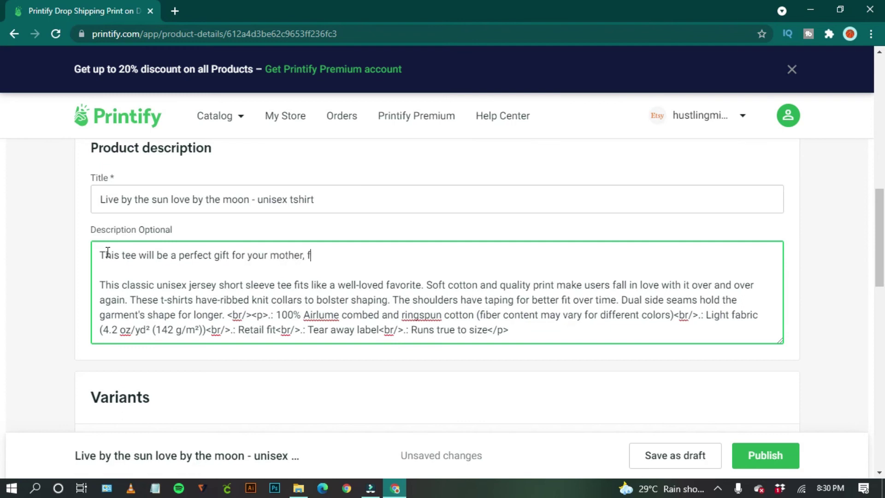
text(riend, husband or someone you love.)
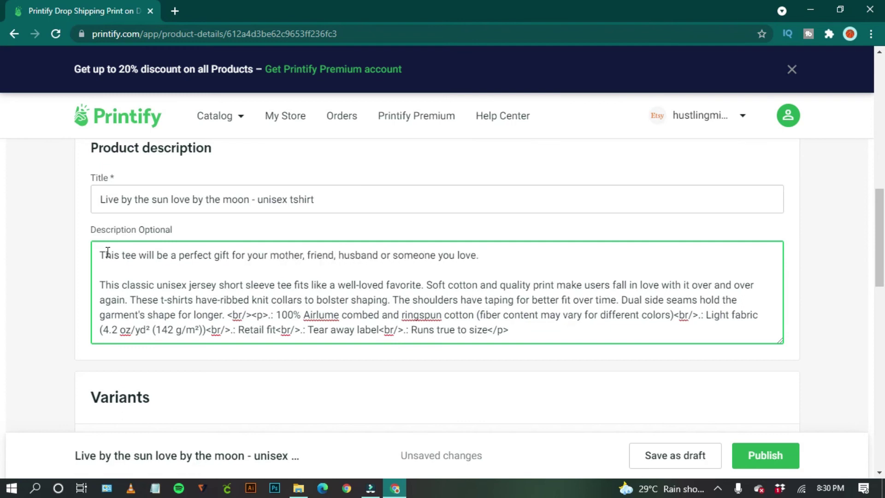
Step: Review the cost, retail price and profit per size, and select all variants for bulk pricing
scroll(173, 297, down, 7)
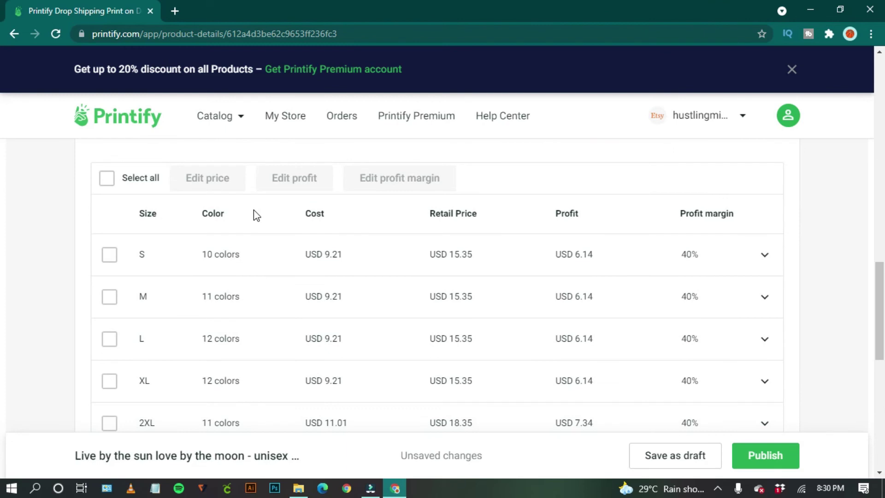
scroll(255, 216, down, 1)
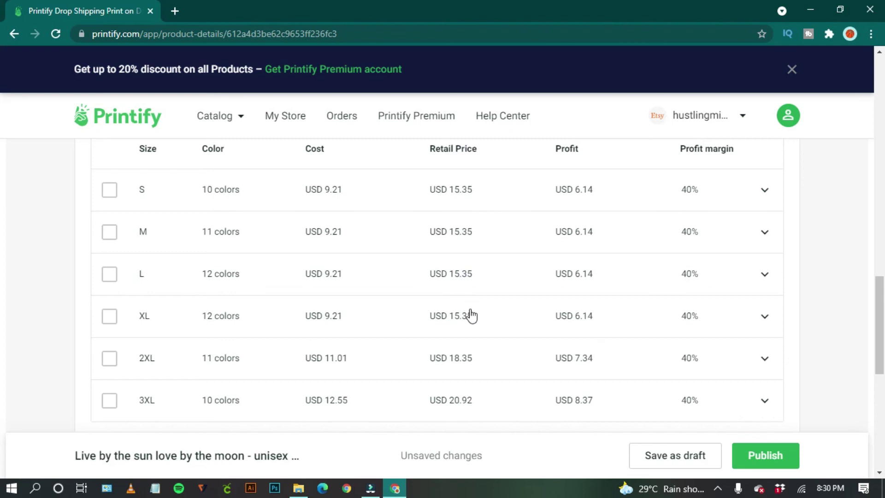
scroll(475, 313, up, 1)
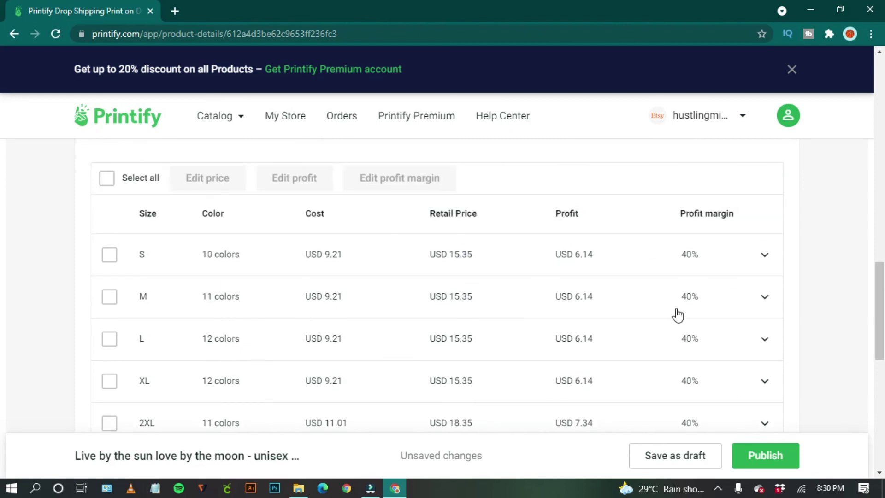
click(107, 179)
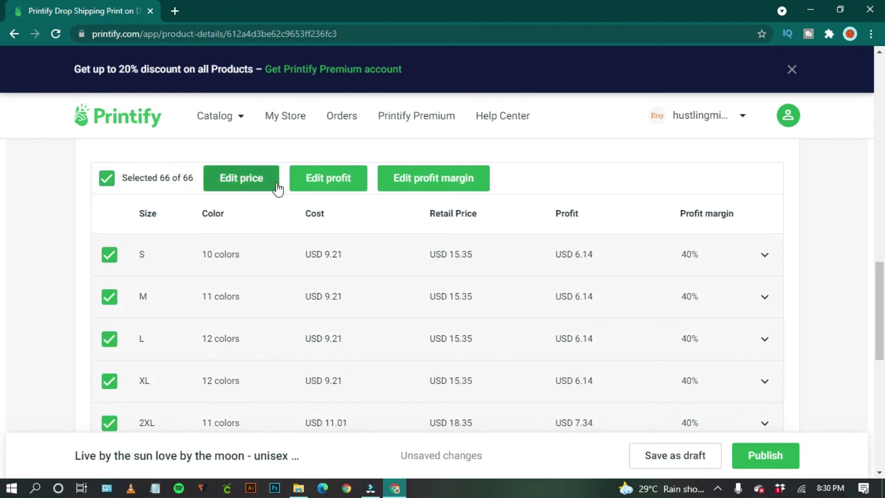
Step: Set the profit to USD 5 for all selected variants and check the resulting prices by size
click(313, 180)
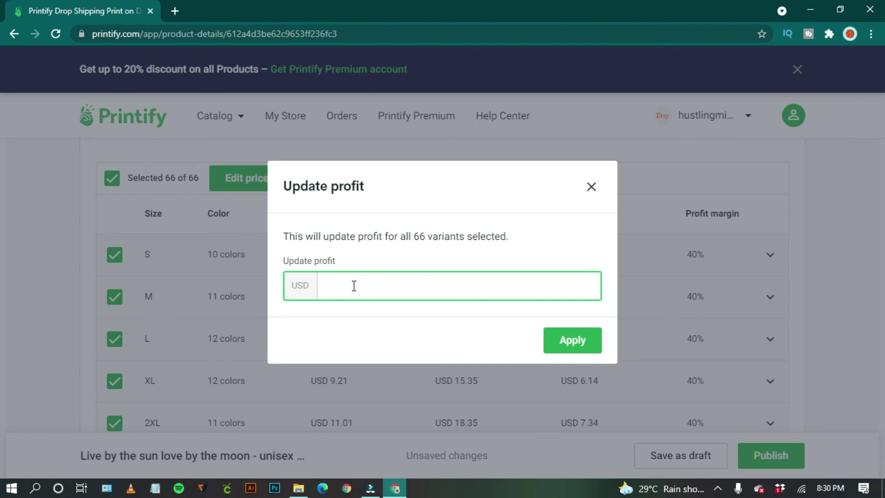
text(5)
click(573, 340)
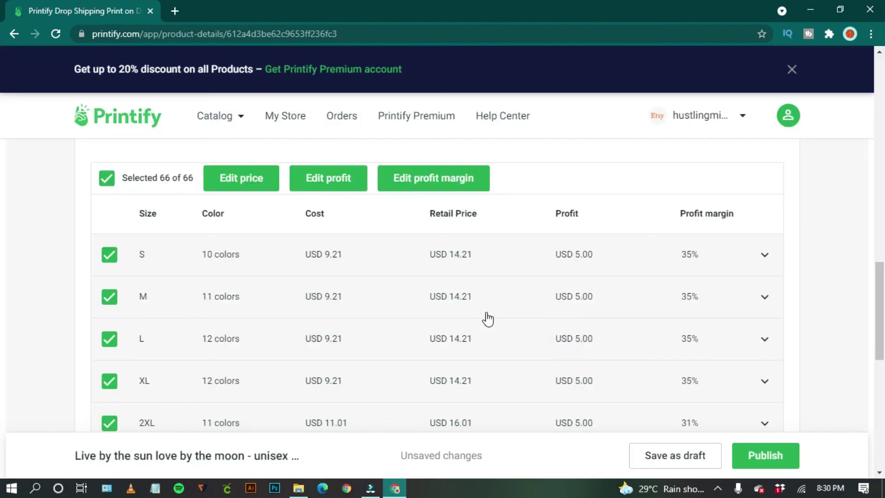
scroll(487, 318, down, 1)
scroll(459, 334, down, 1)
scroll(461, 340, up, 3)
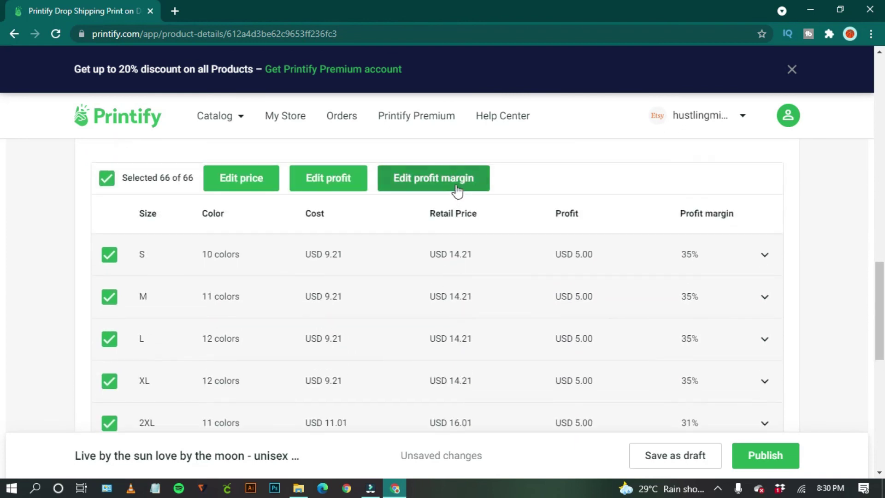
Step: Set the profit margin to 40% for all selected variants and check the updated pricing table
click(457, 189)
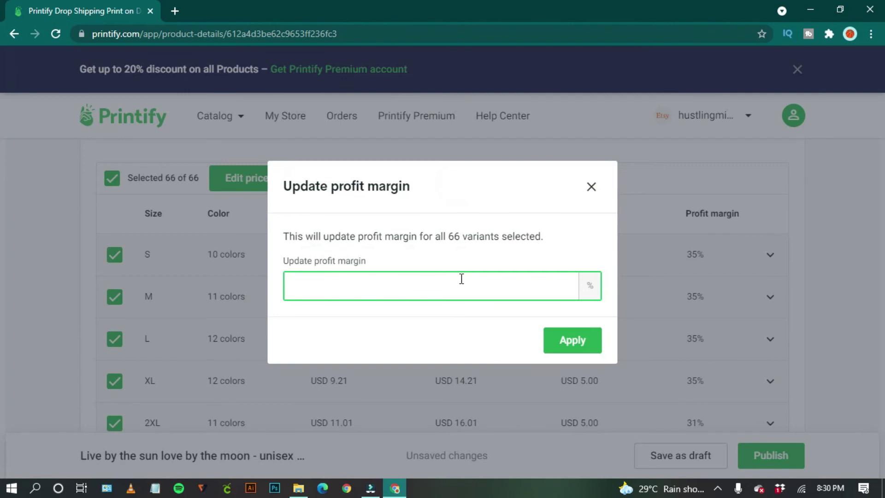
click(572, 340)
scroll(515, 323, down, 3)
scroll(517, 324, up, 3)
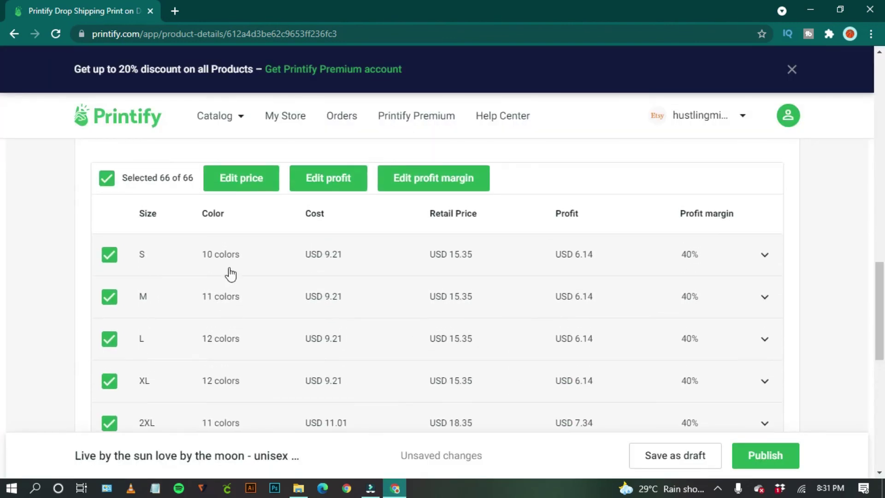
Step: Set the retail price of all selected variants to USD 18, review the pricing table, and deselect all variants
click(241, 178)
text(18)
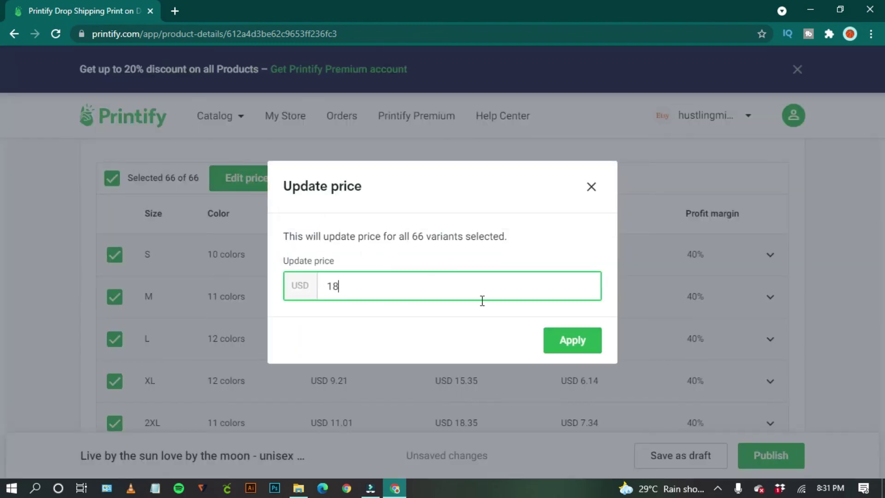
click(557, 332)
scroll(346, 312, down, 4)
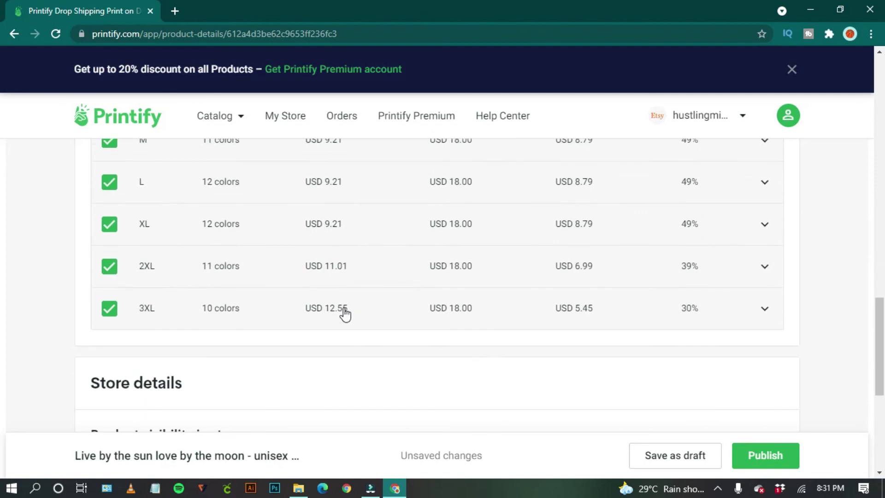
scroll(108, 267, up, 4)
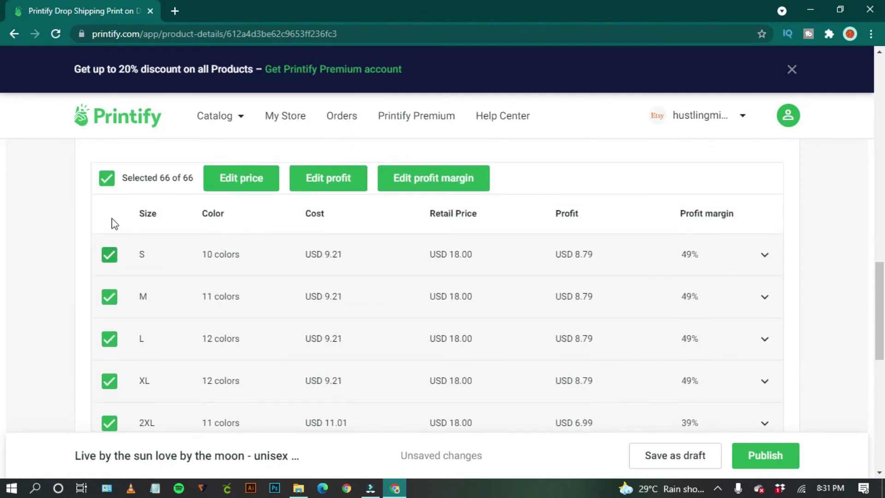
click(107, 184)
scroll(123, 286, down, 3)
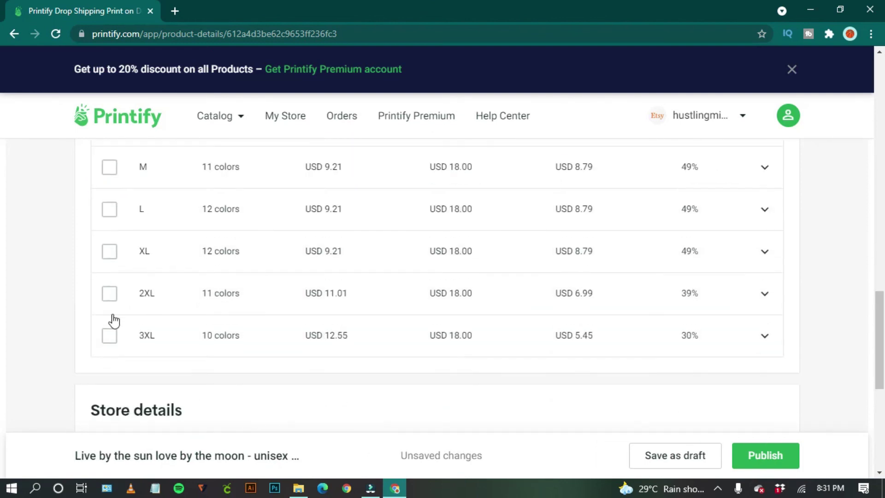
Step: Set the retail price of all 3XL variants to USD 19
click(109, 341)
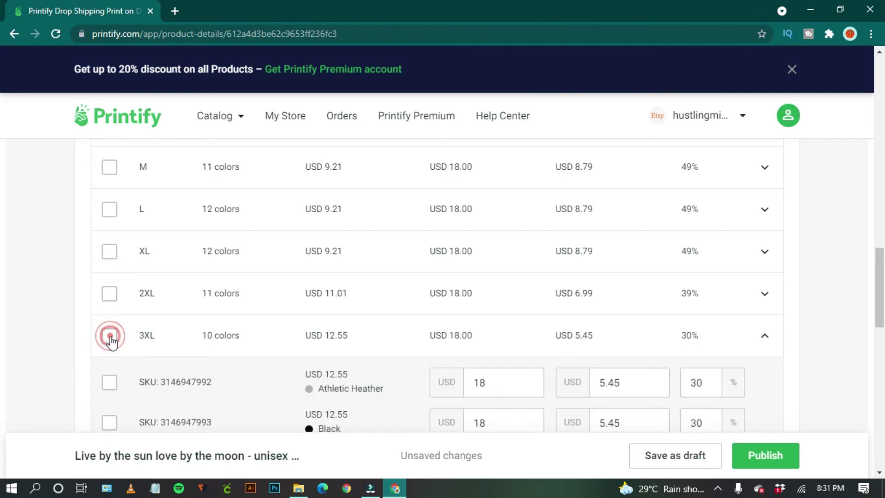
scroll(142, 340, up, 3)
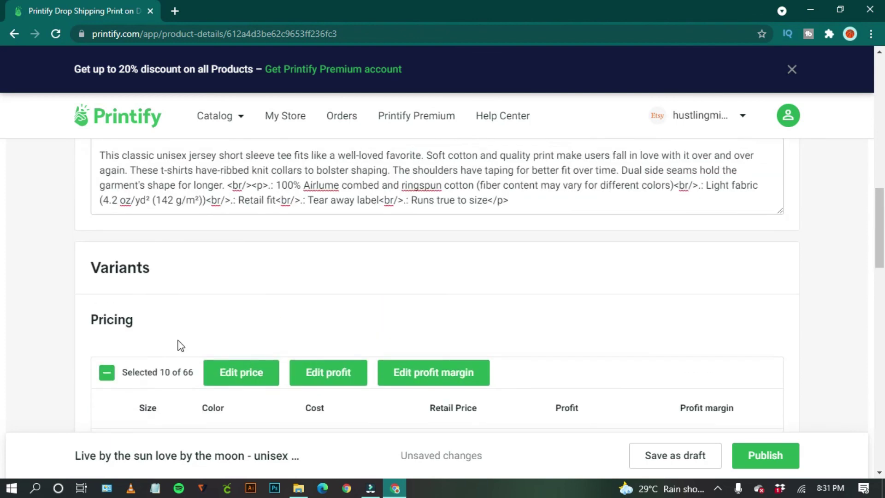
click(247, 372)
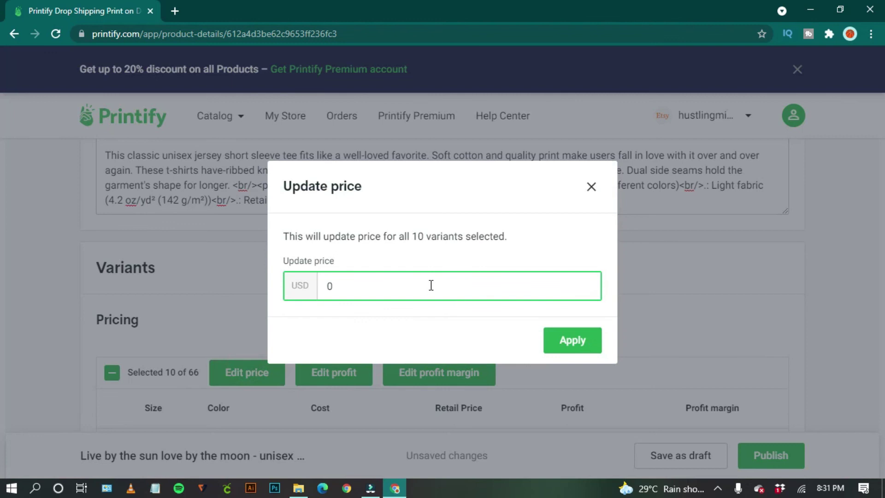
text(19)
click(577, 339)
Step: Try the option that hides the product in the store, and switch it back off
scroll(577, 346, down, 10)
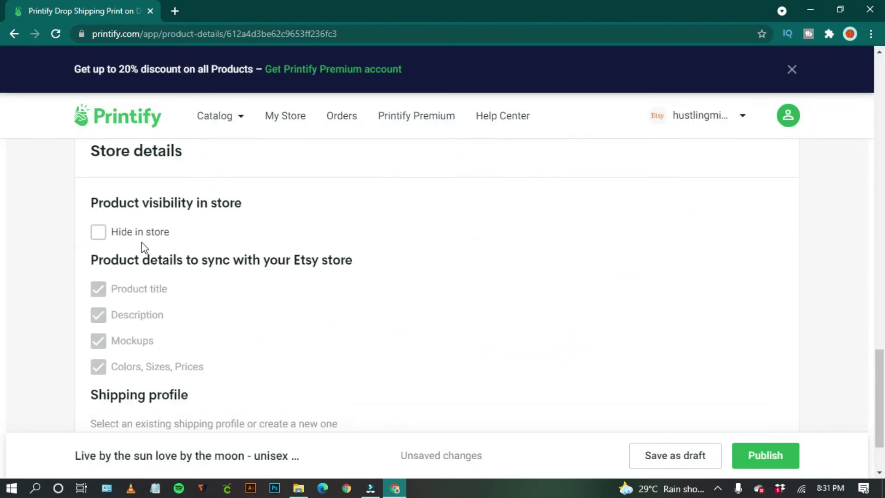
click(98, 238)
click(98, 238)
Step: Replace the new shipping profile option with the existing Printful Tshirts, Hats, Bags profile (#PF-FRG1), and publish the product
scroll(222, 312, down, 2)
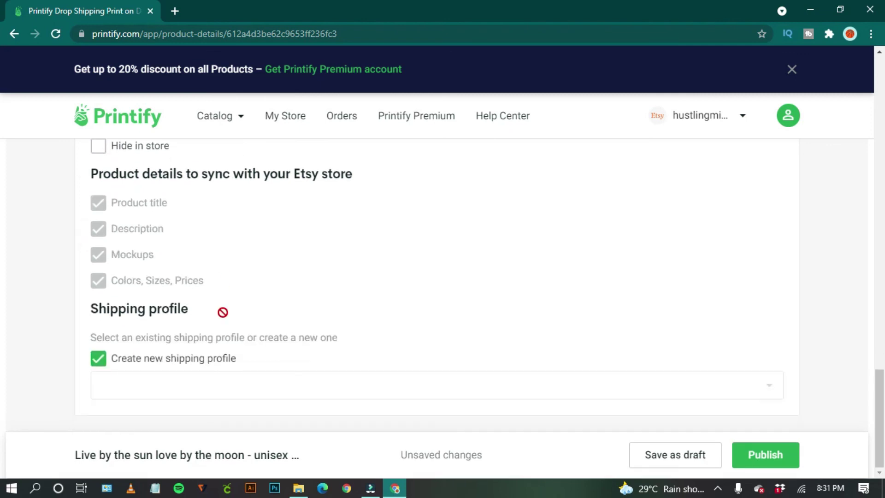
click(103, 365)
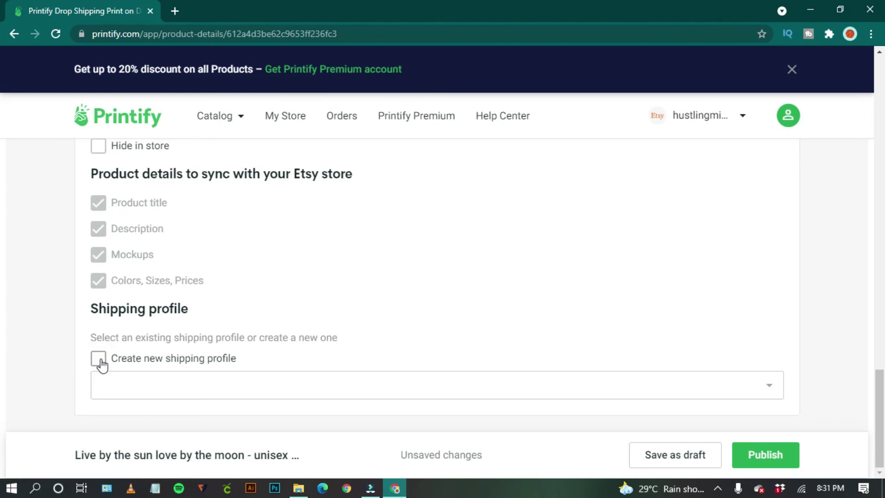
click(163, 384)
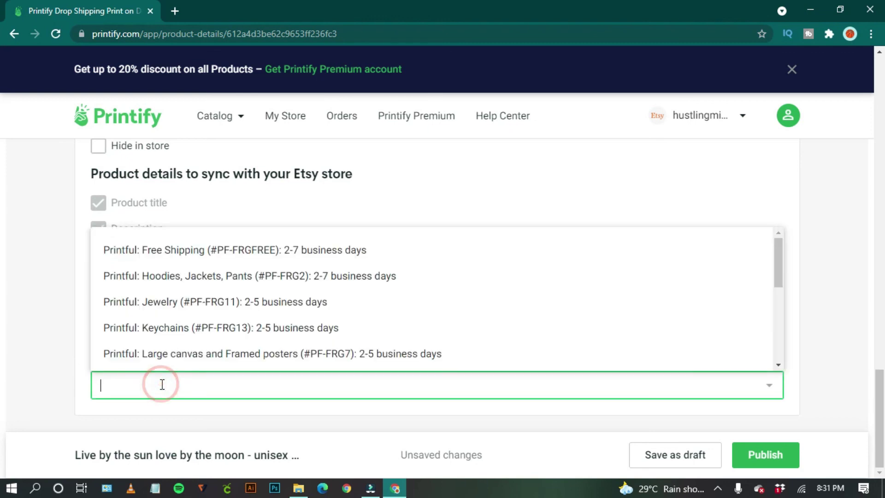
scroll(185, 364, down, 4)
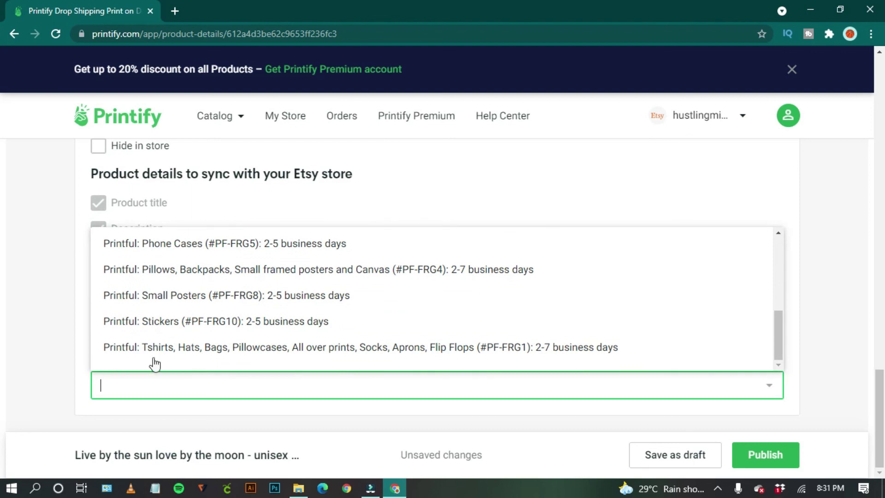
click(191, 354)
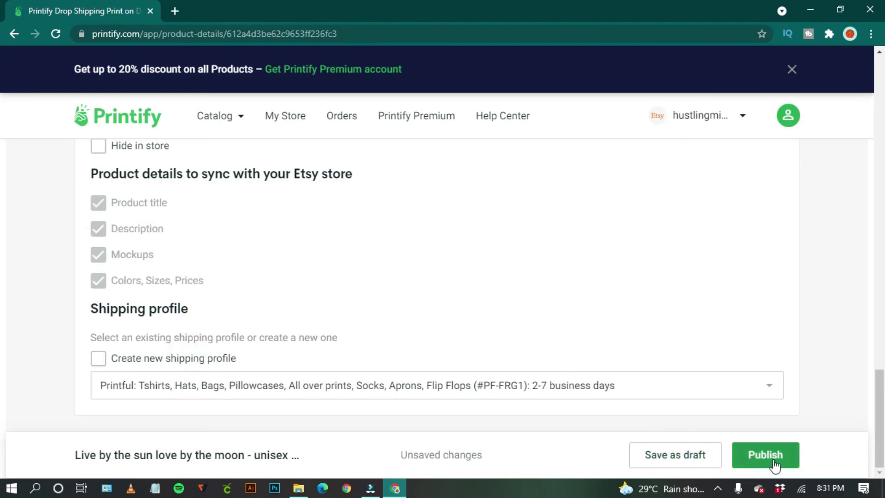
click(798, 456)
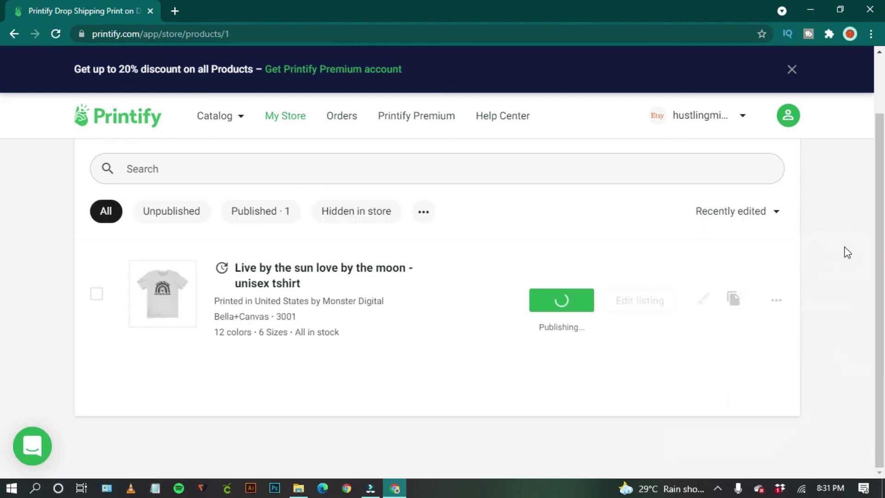